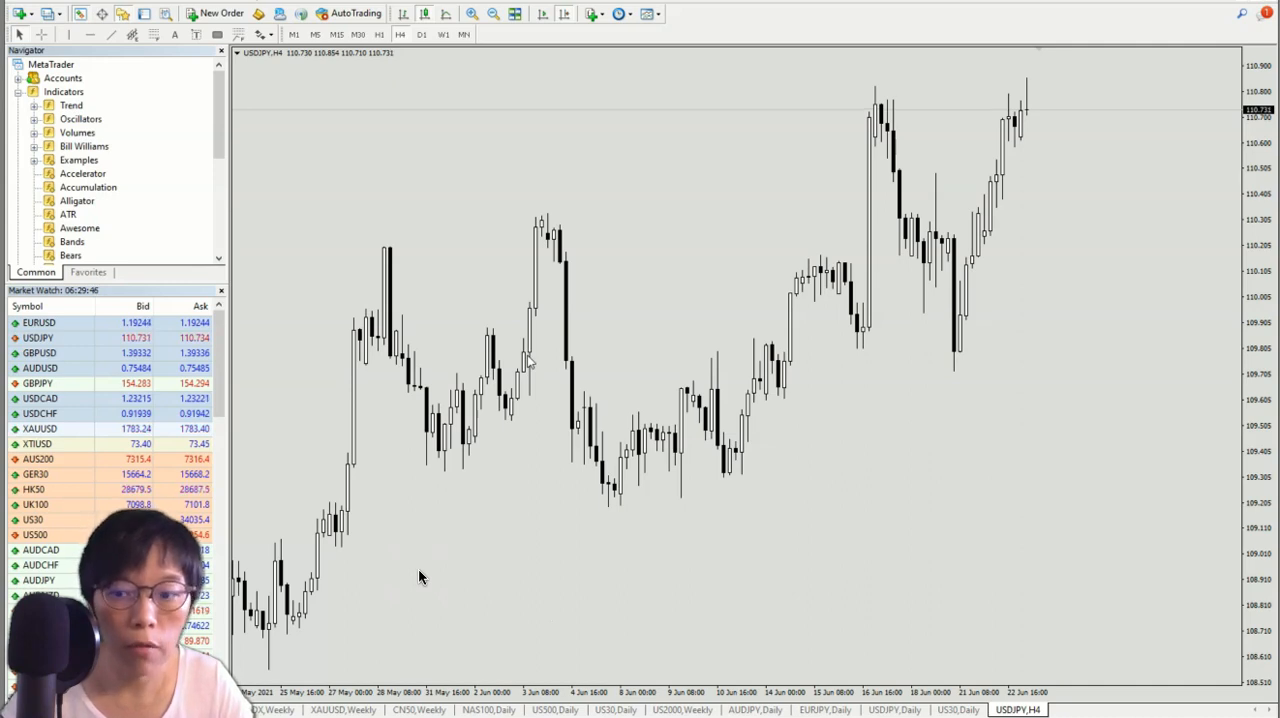
Open the terminal's data folder from the MetaTrader 4 File menu.
click(418, 576)
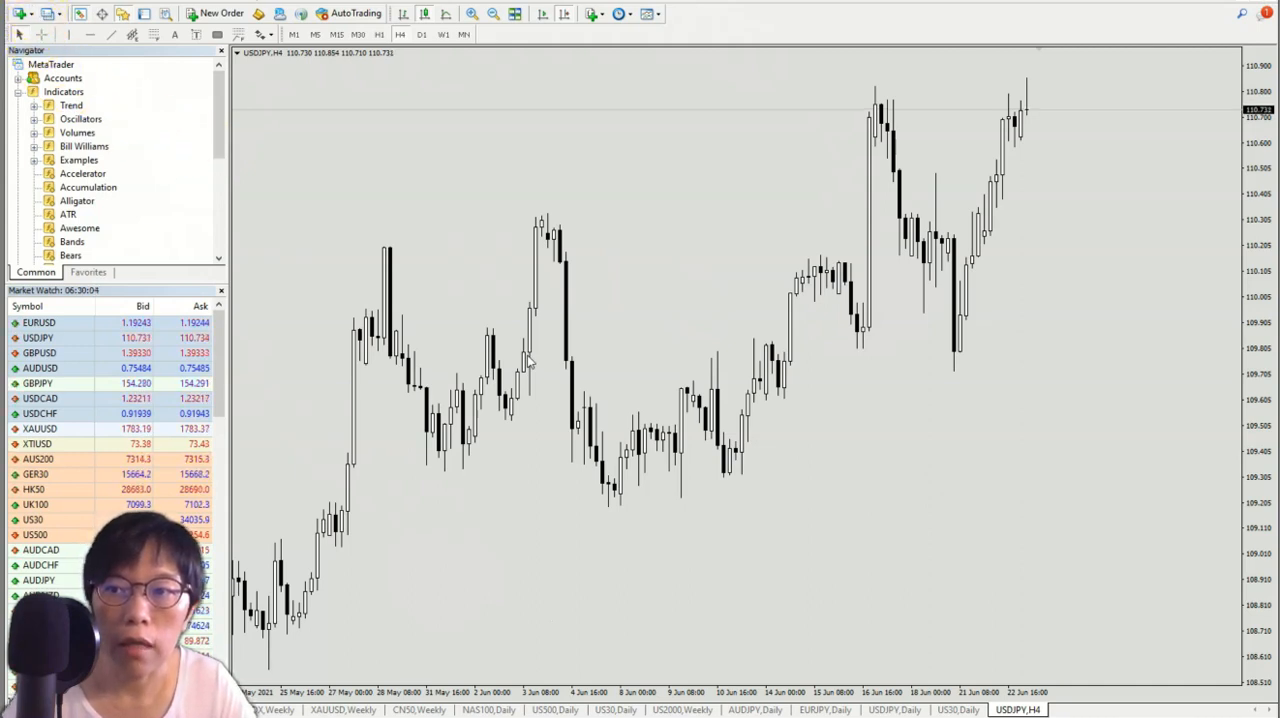
click(33, 3)
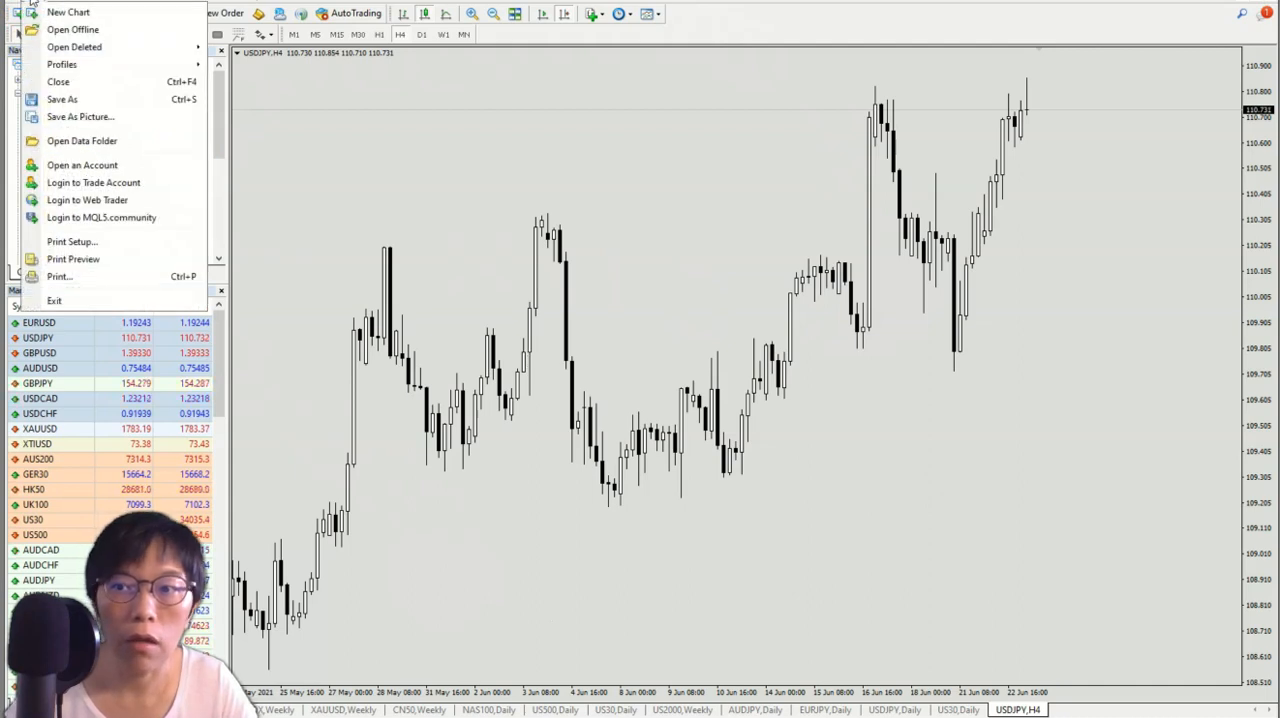
click(79, 139)
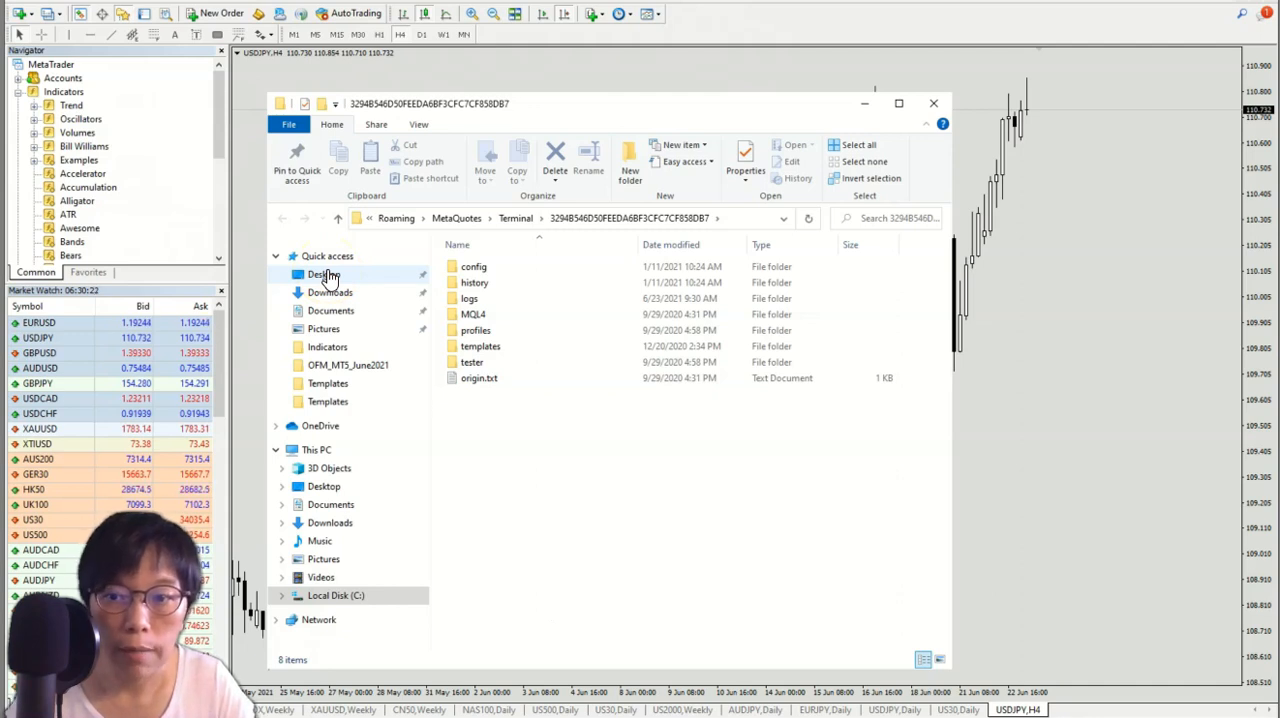
Browse to Desktop > OFM_Indicators_Dec2021 > TAW_Dashboard > MQL4 > Indicators.
click(323, 275)
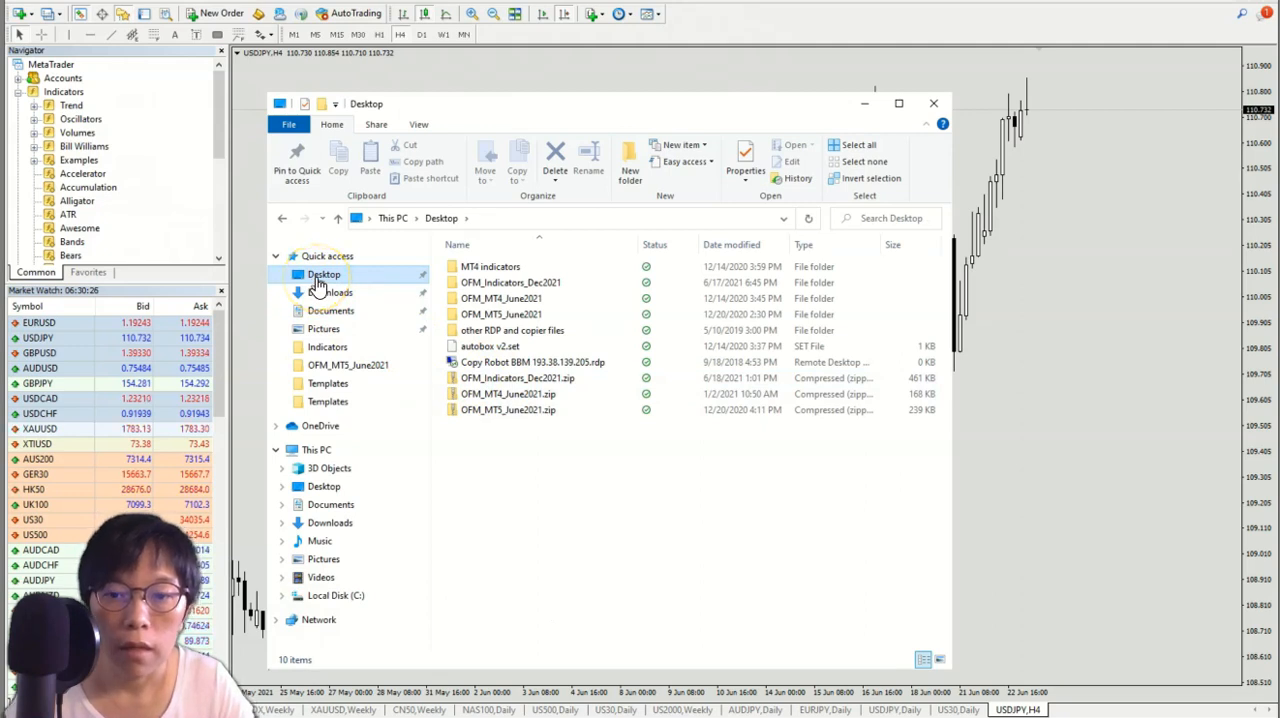
double_click(493, 287)
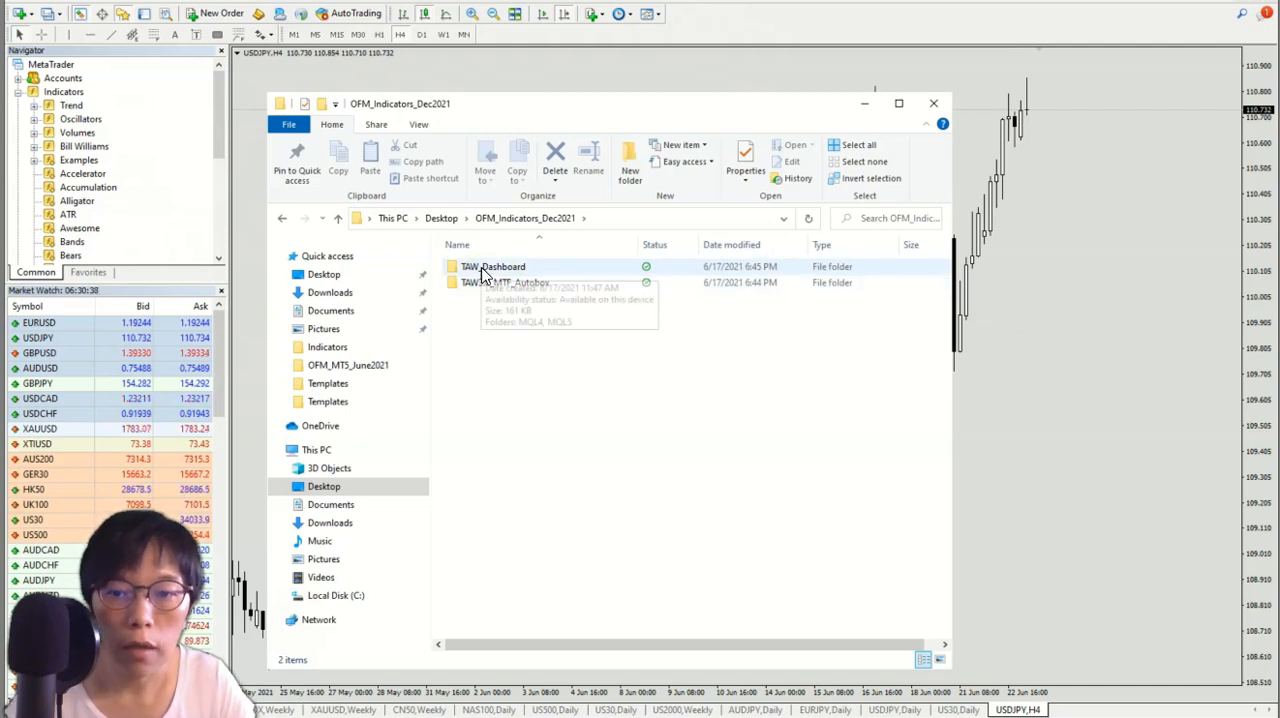
double_click(486, 268)
click(473, 270)
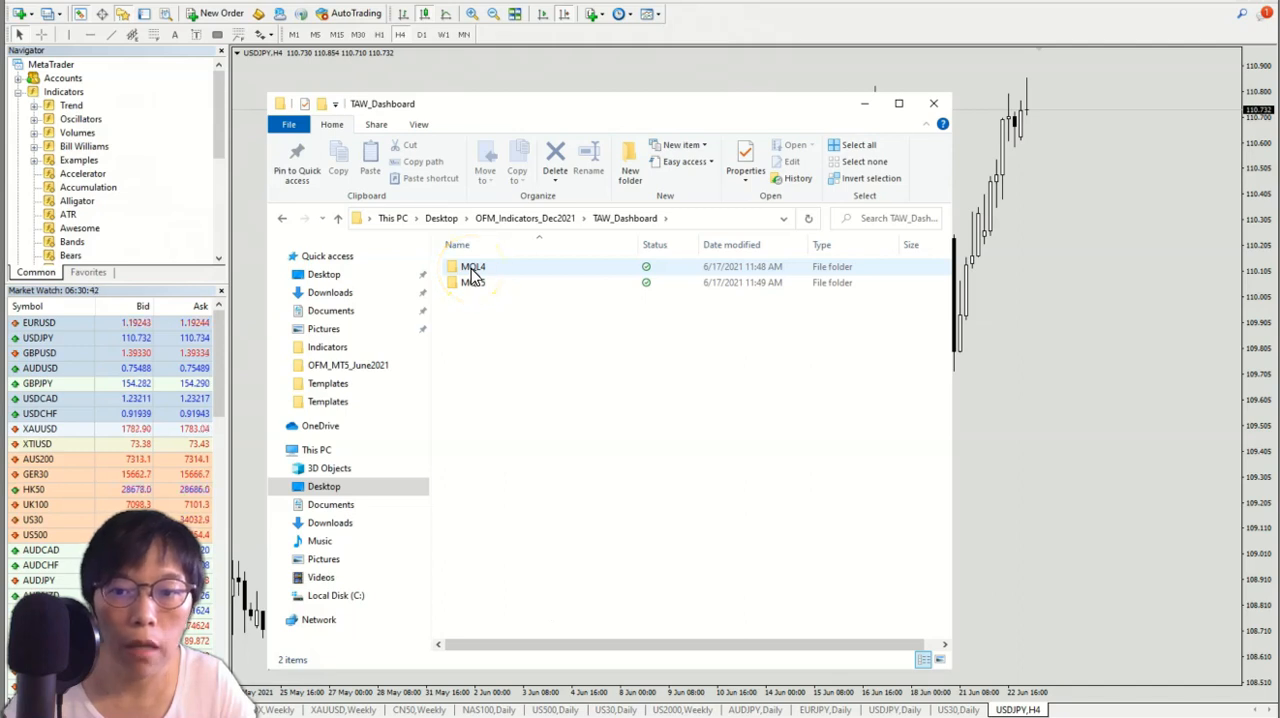
double_click(473, 270)
double_click(472, 267)
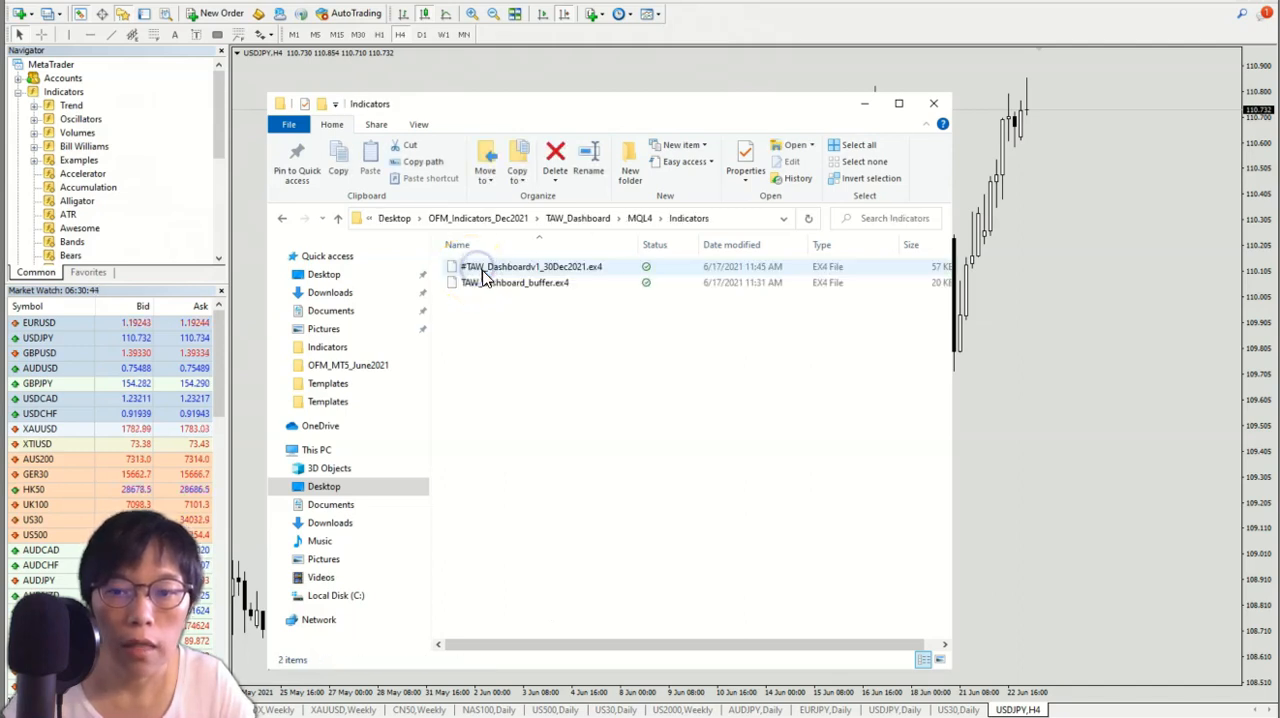
Select and copy both TAW Dashboard .ex4 indicator files.
click(483, 268)
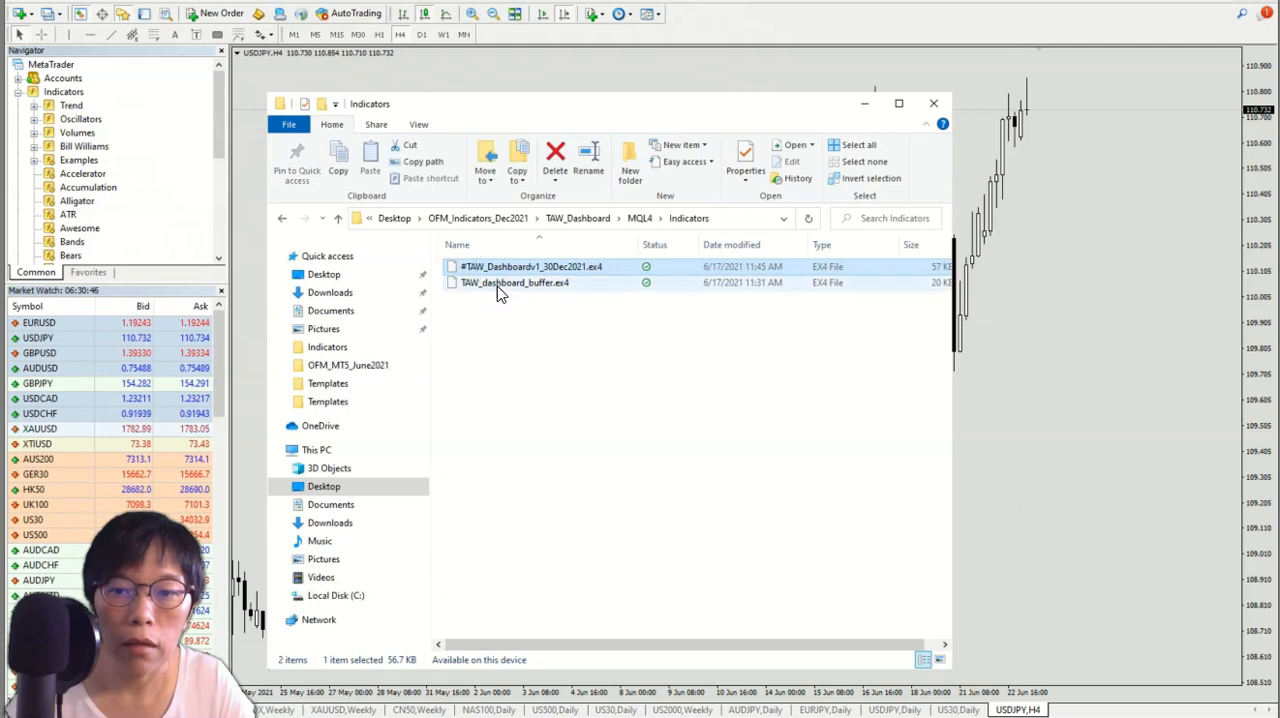
ctrl+click(501, 286)
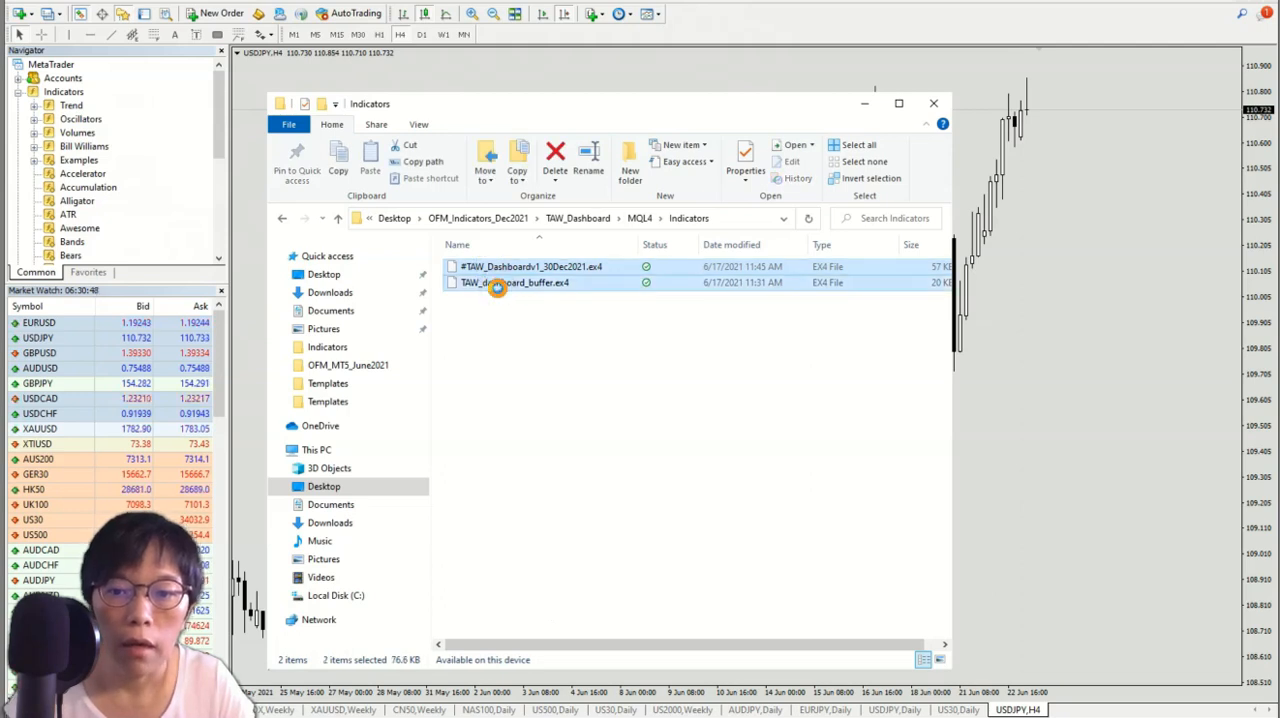
right_click(498, 288)
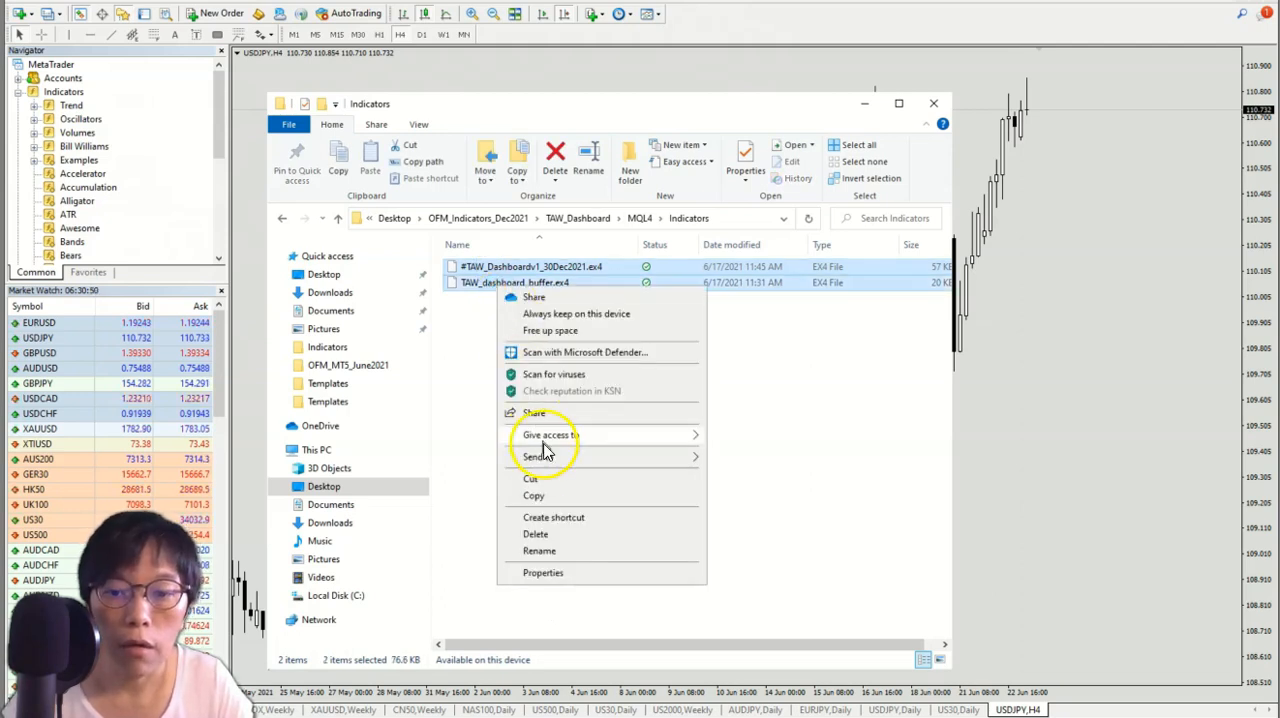
click(556, 500)
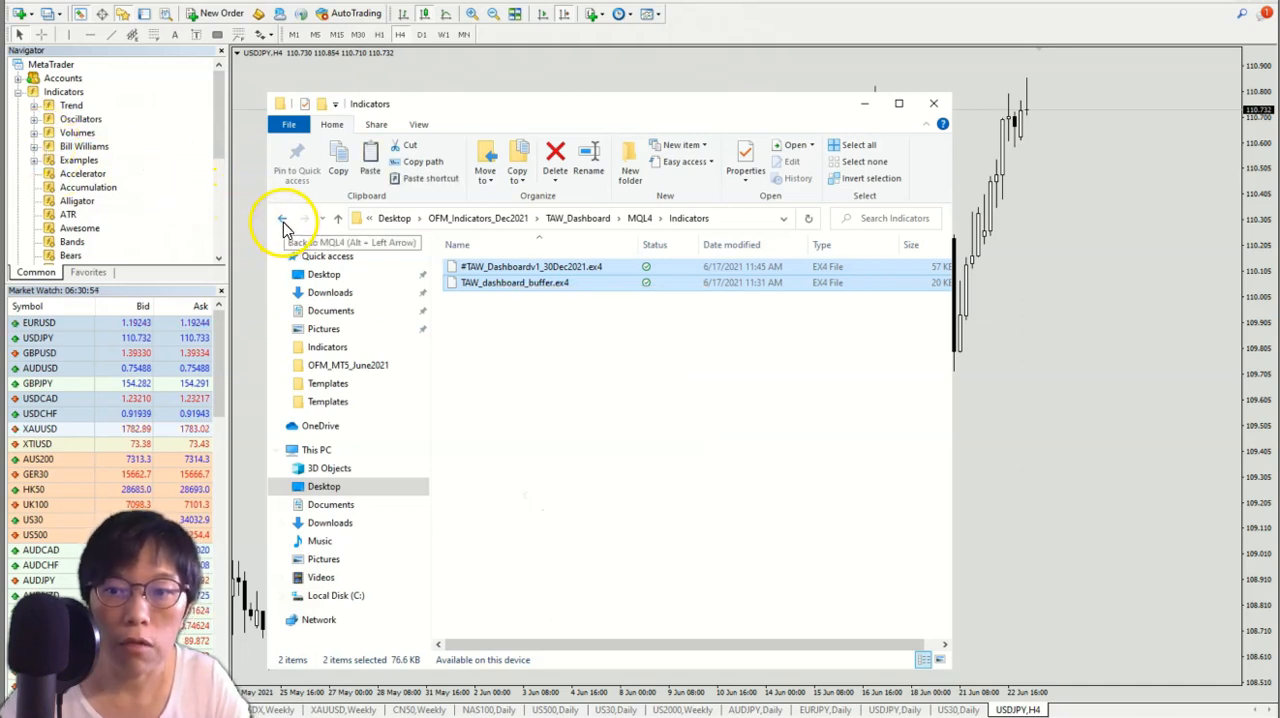
Return to the terminal's data folder and go into its MQL4 > Indicators folder.
click(283, 220)
click(283, 220)
click(283, 220)
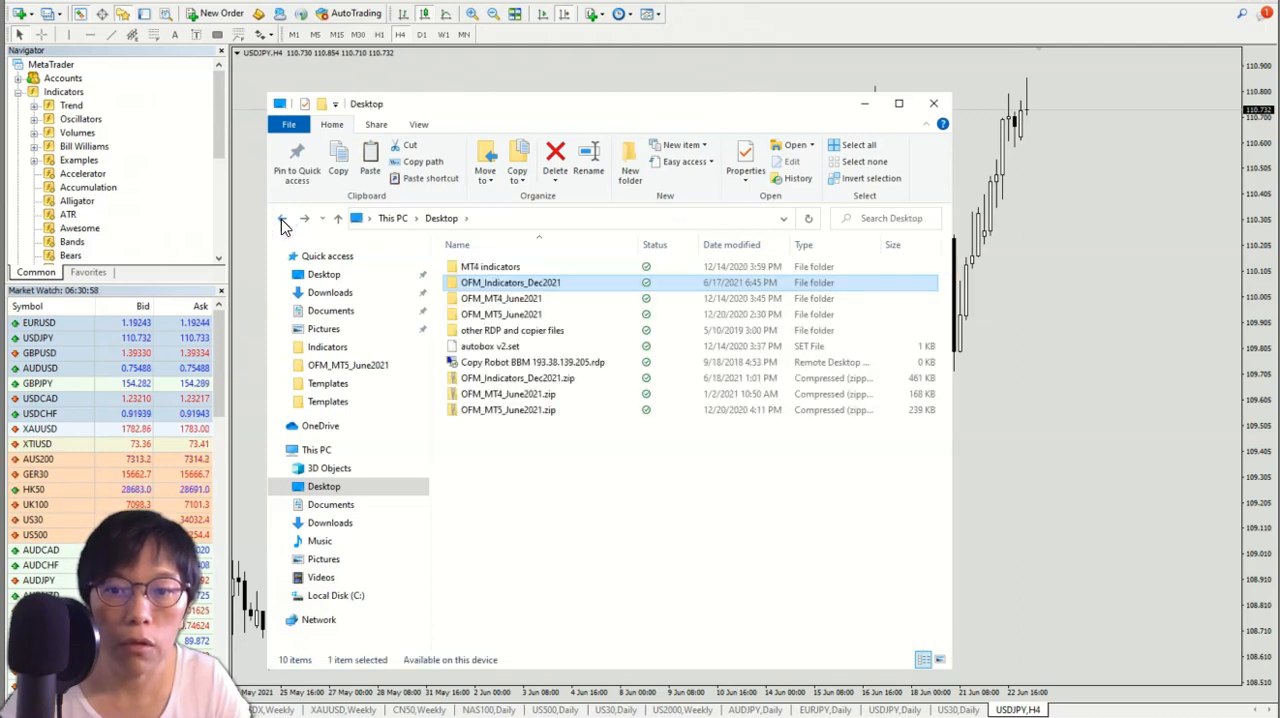
click(283, 220)
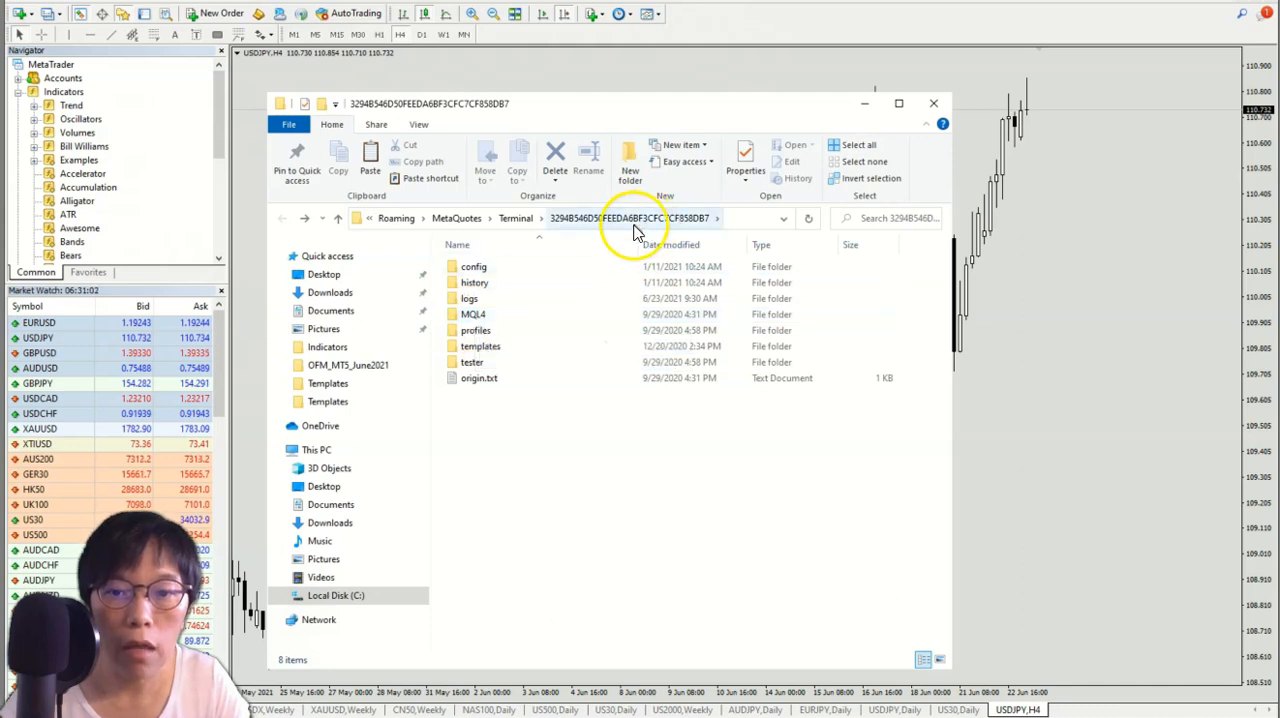
double_click(473, 314)
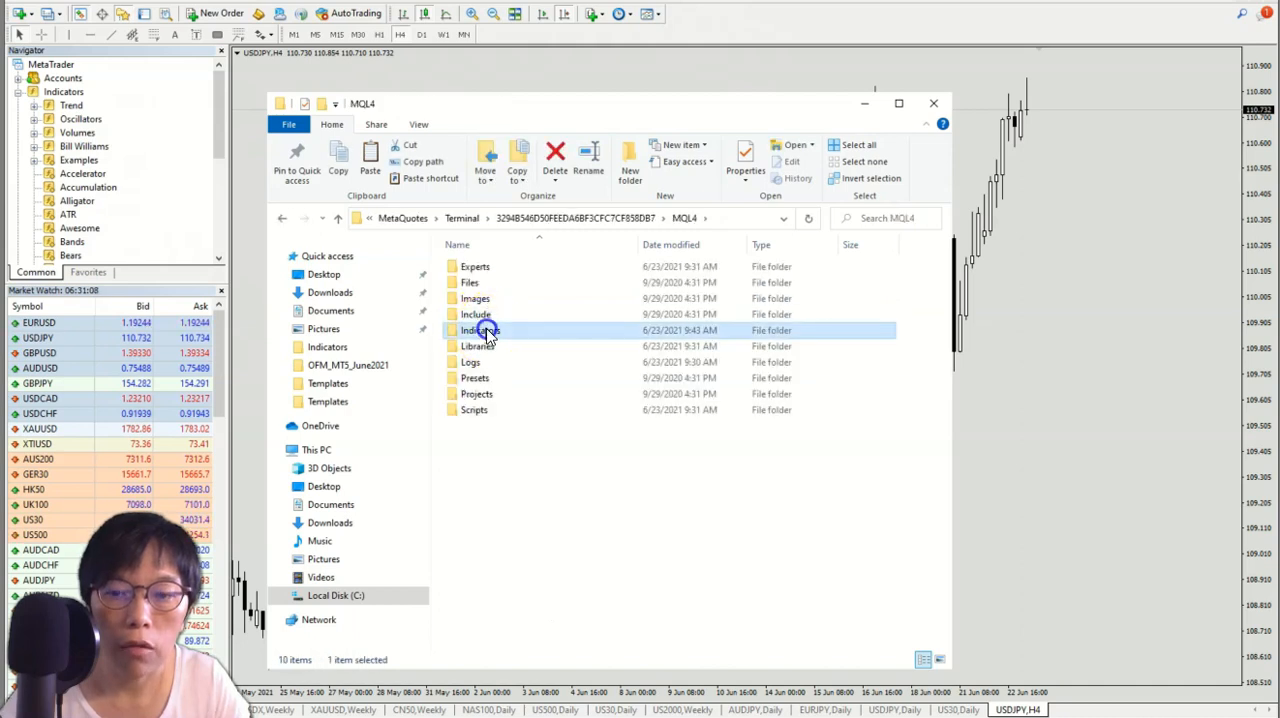
double_click(480, 330)
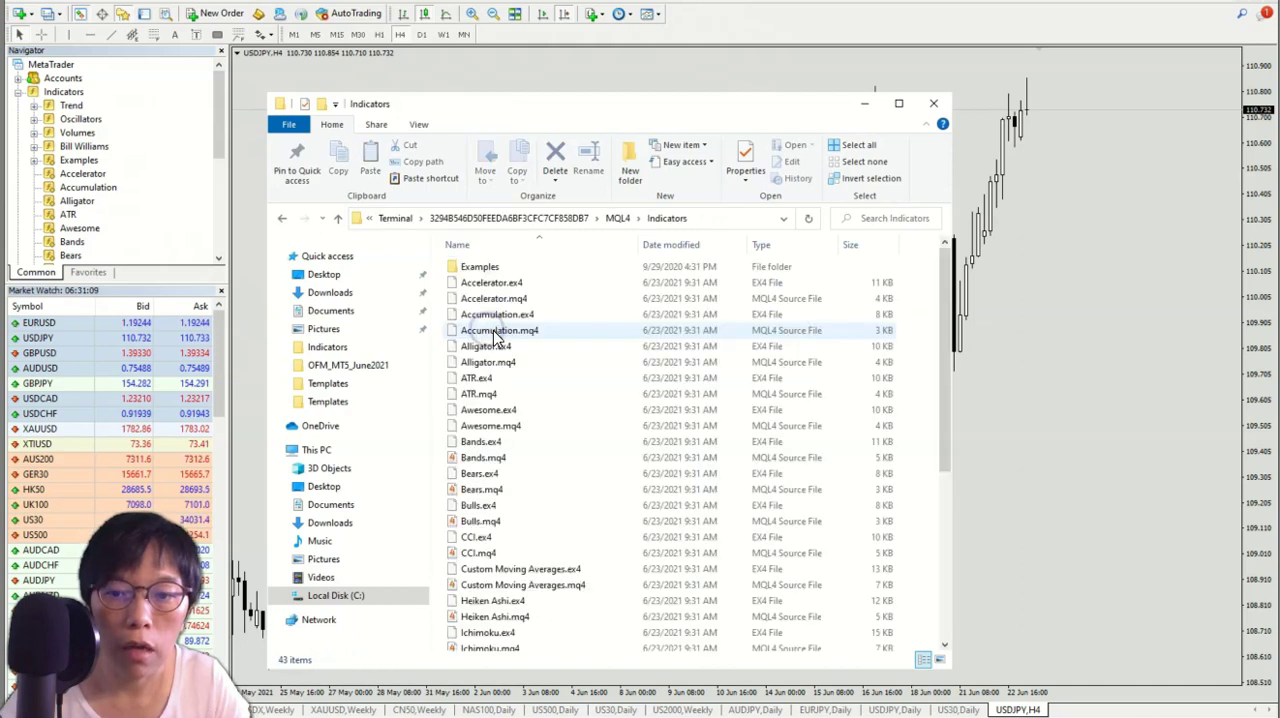
Create a new folder named Taw Dashboard inside the terminal's Indicators folder.
right_click(607, 428)
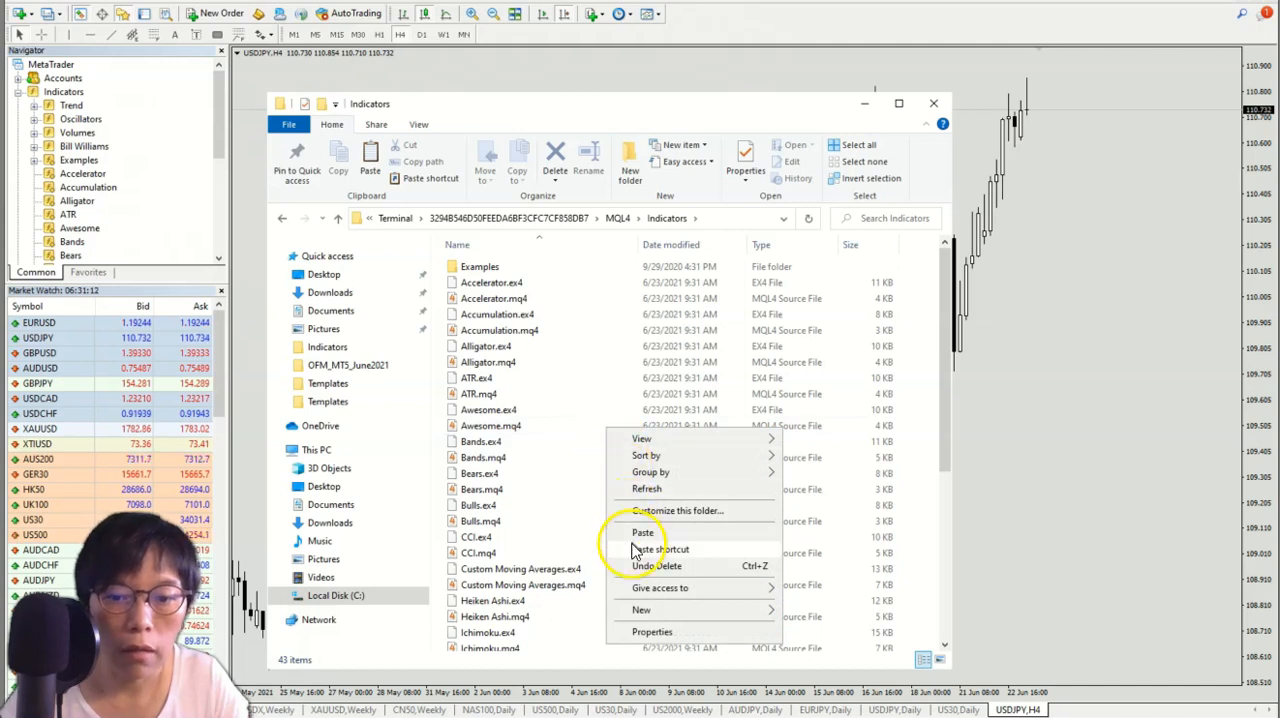
right_click(567, 370)
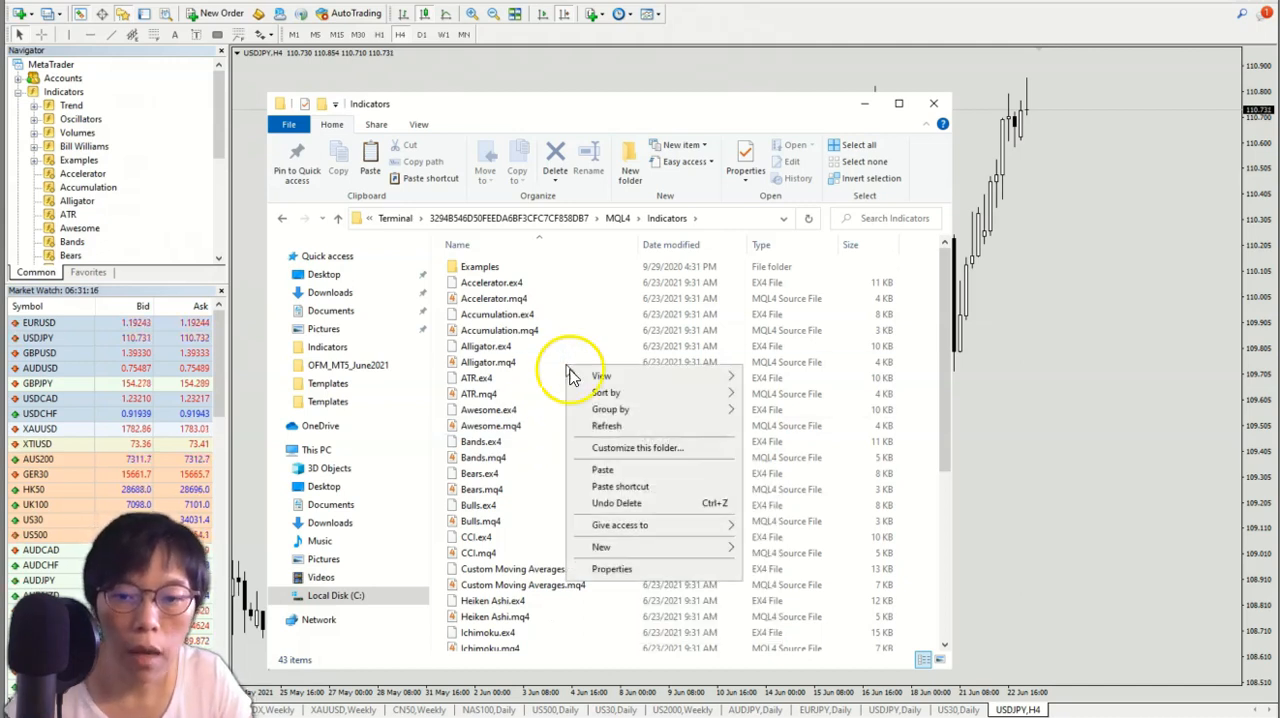
mouse_move(603, 547)
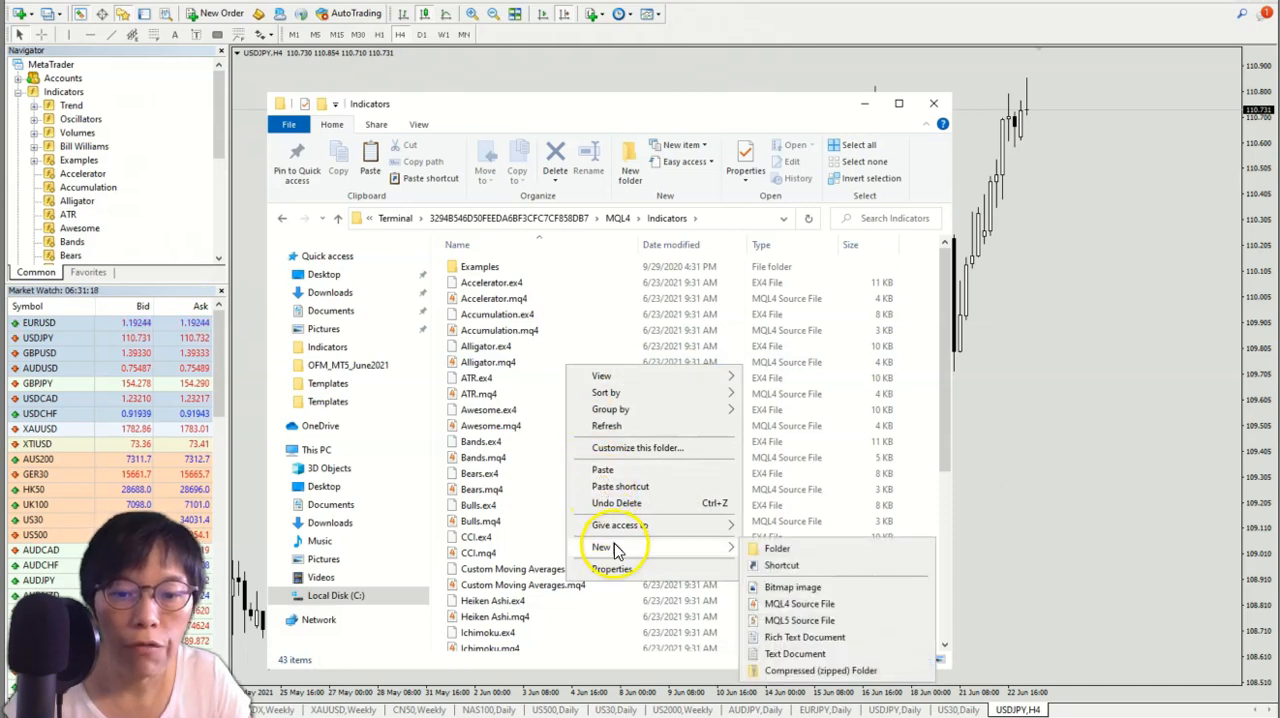
click(777, 551)
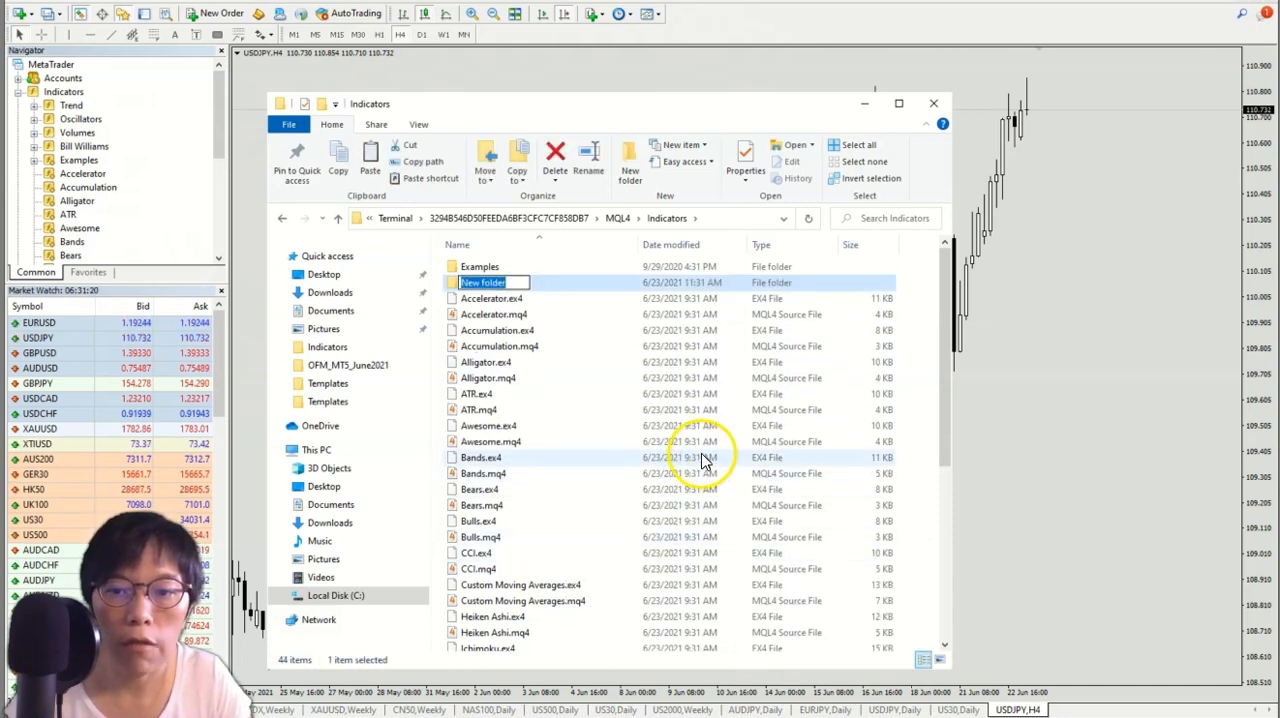
text(Taw Dashboar)
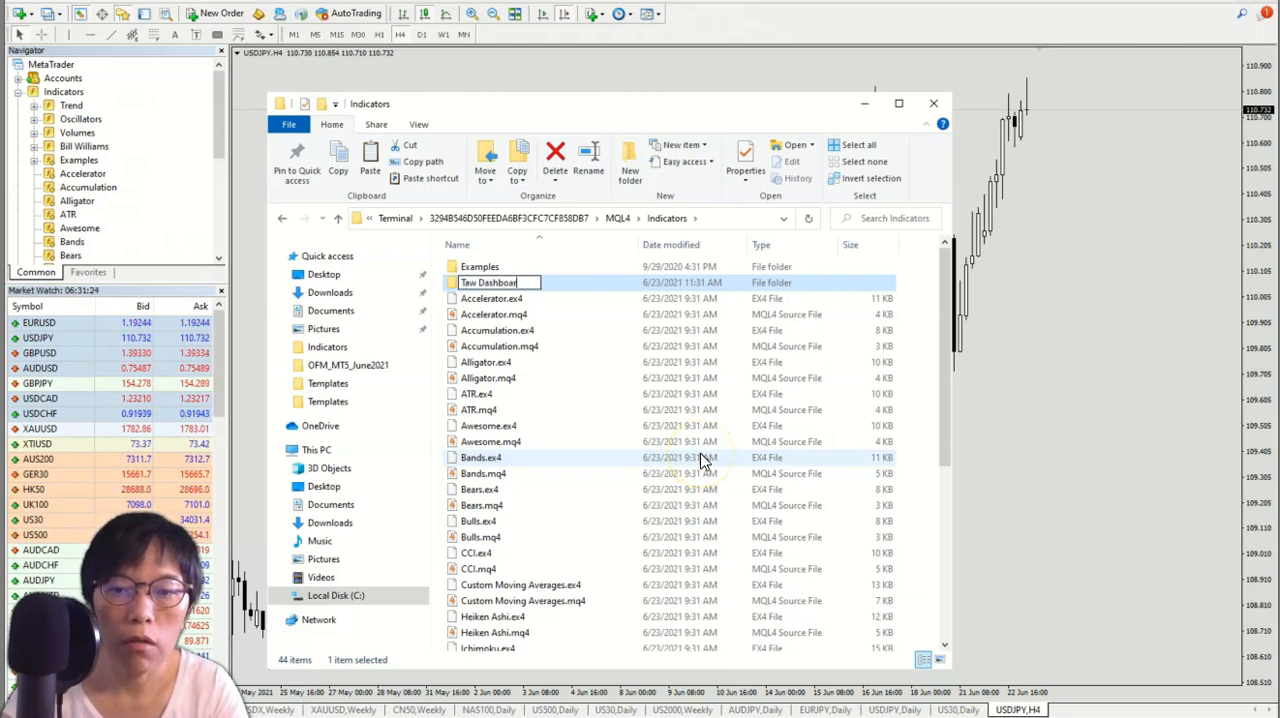
text(d)
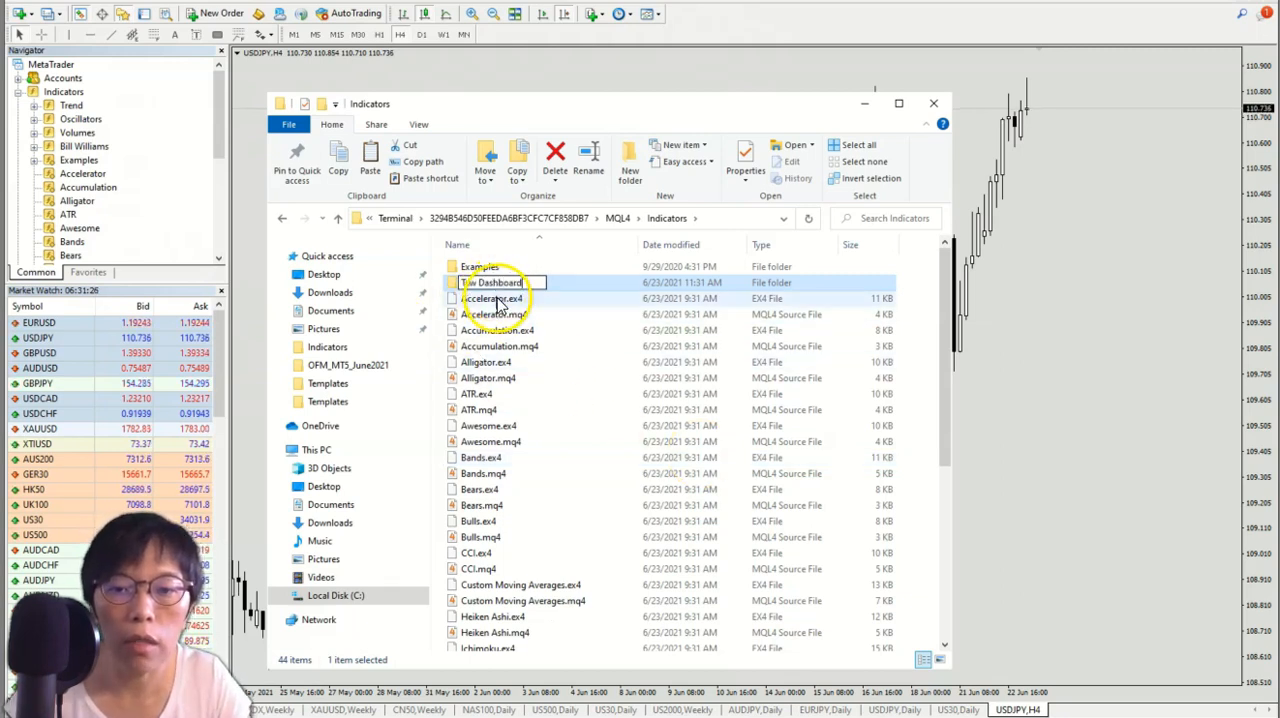
key(Return)
Paste both dashboard files into the new Taw Dashboard folder.
click(487, 283)
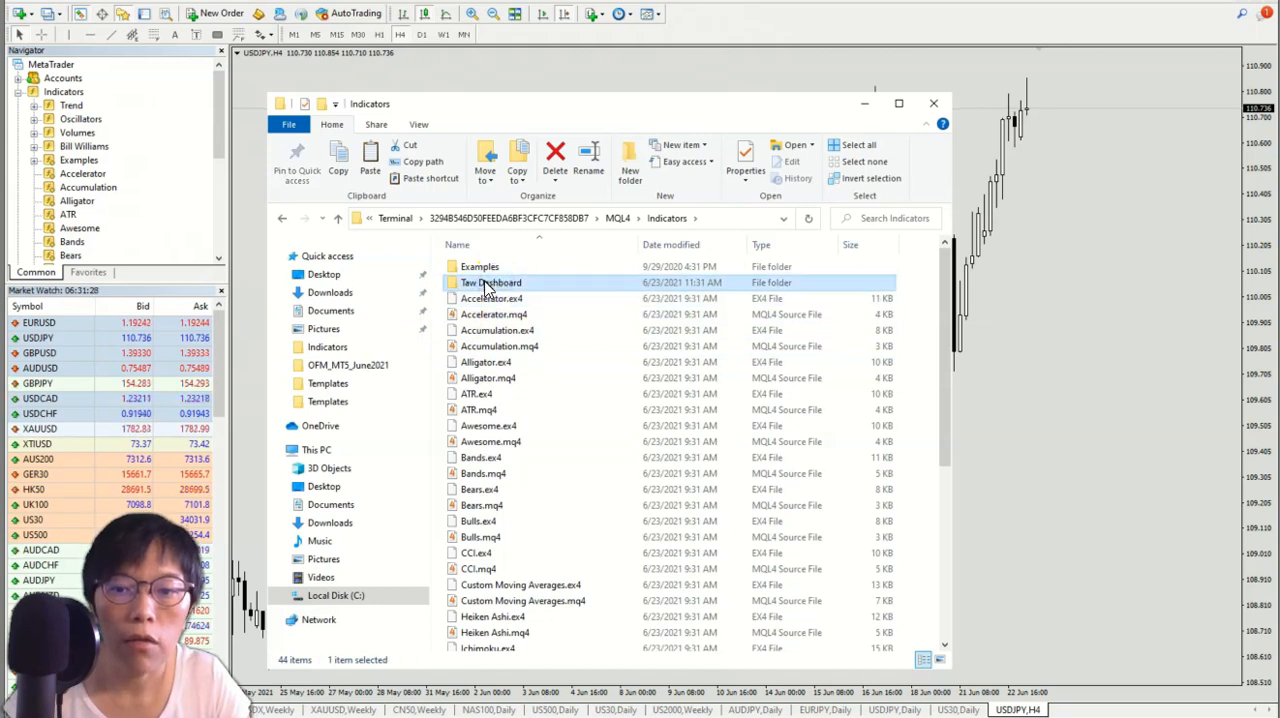
double_click(487, 283)
right_click(523, 315)
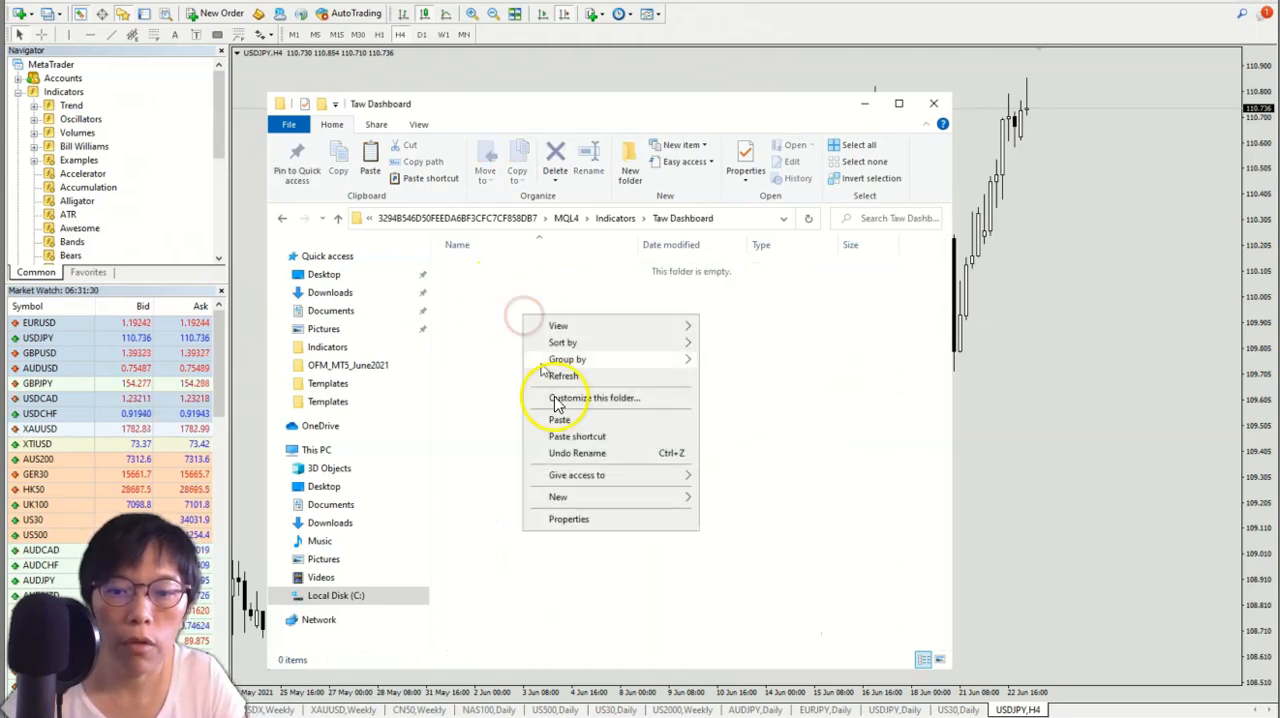
click(562, 420)
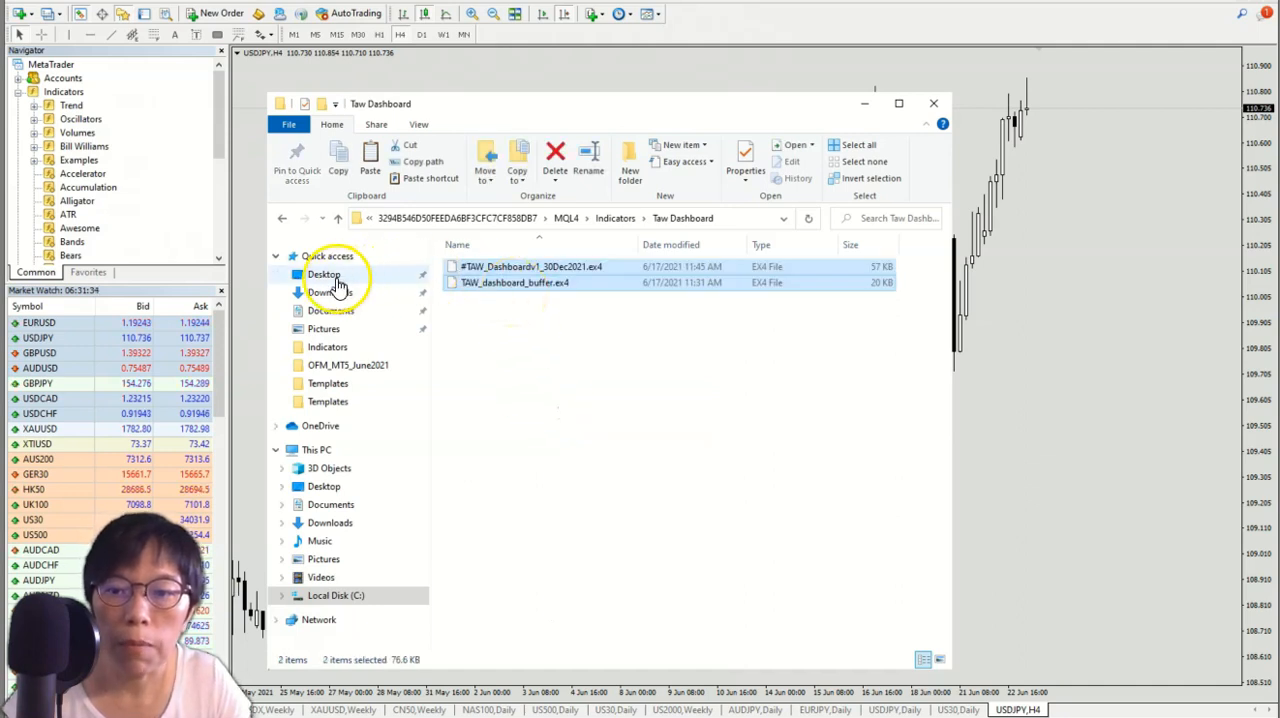
Browse to Desktop > OFM_Indicators_Dec2021 > TAW3.0_MTF_Autobox > MQL4 > Indicators.
click(323, 274)
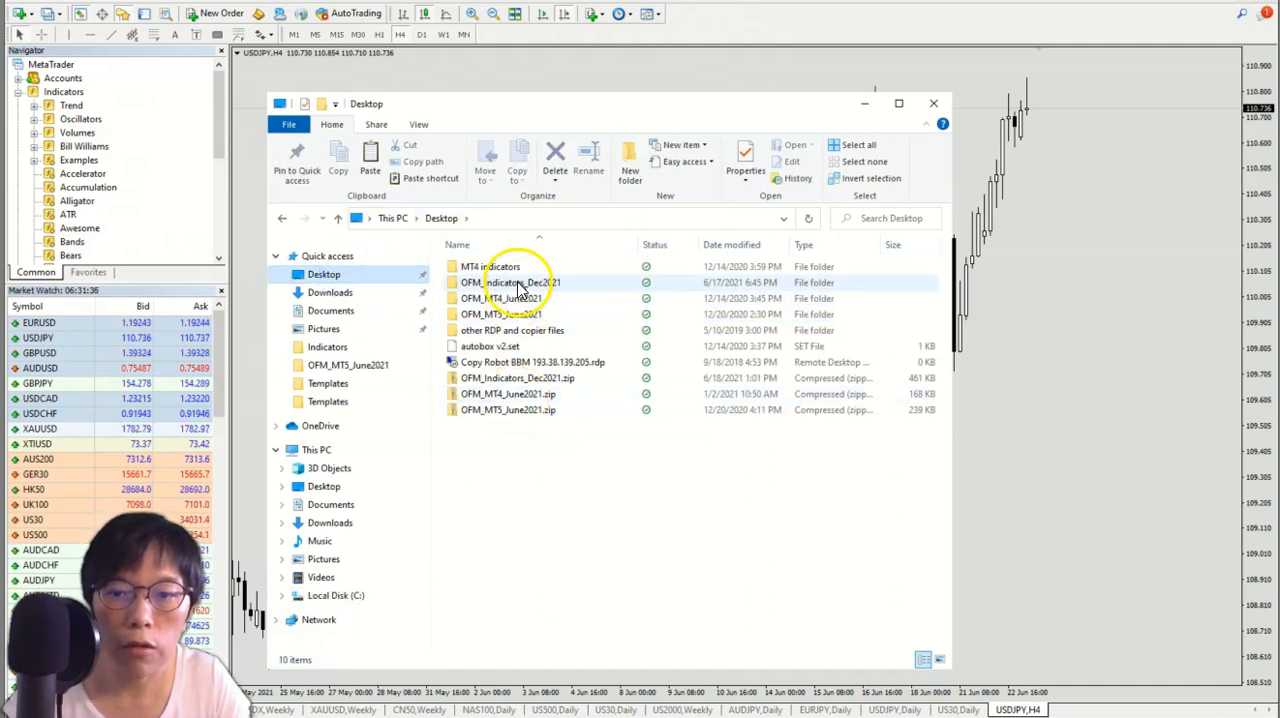
click(520, 283)
double_click(520, 283)
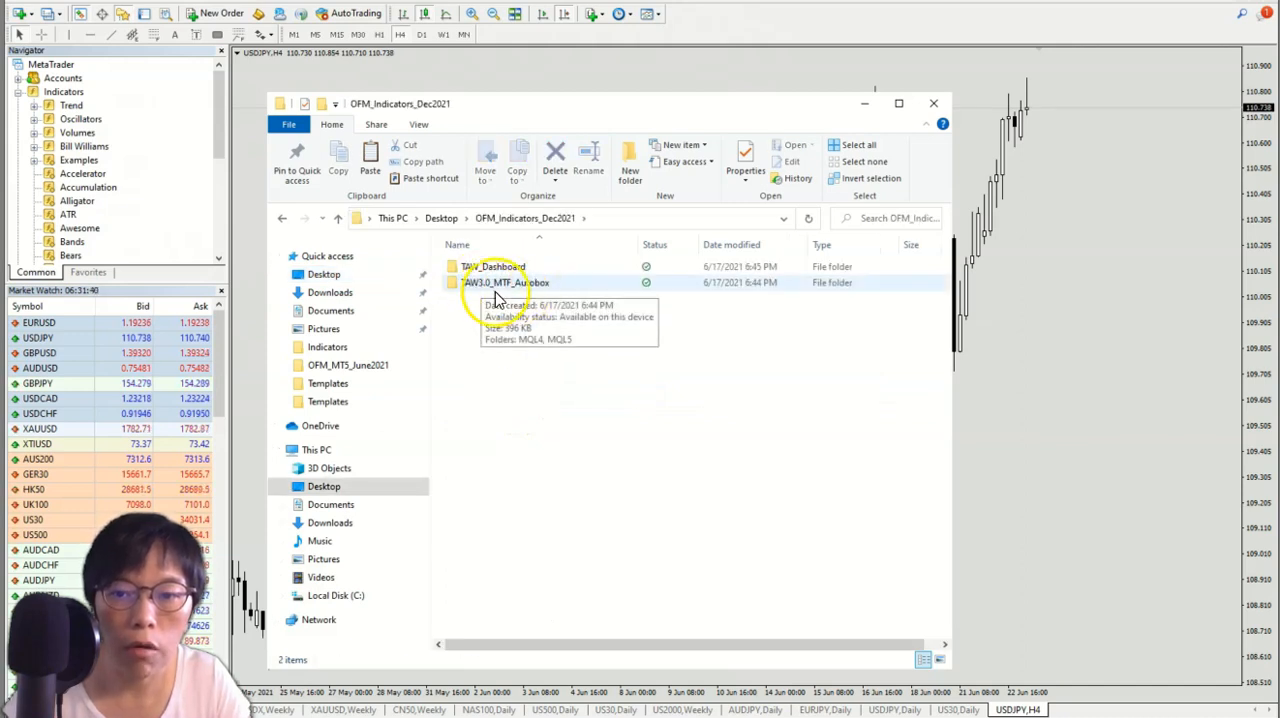
double_click(520, 283)
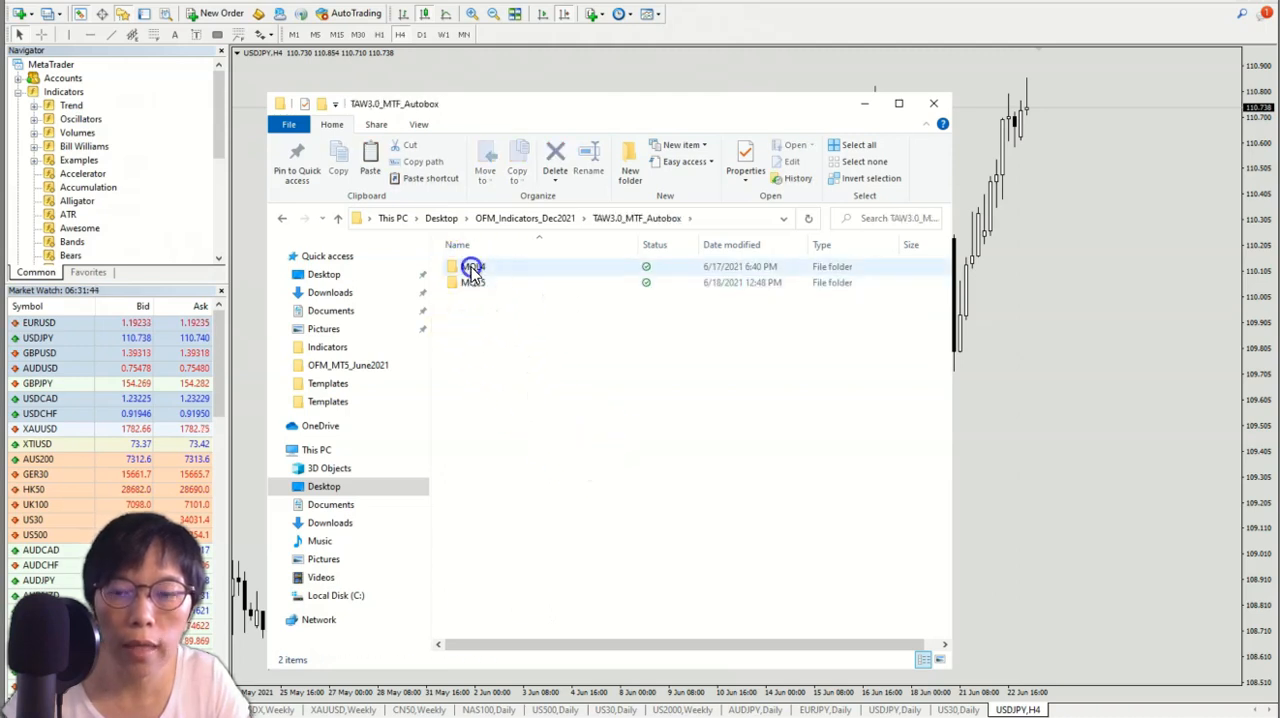
double_click(473, 266)
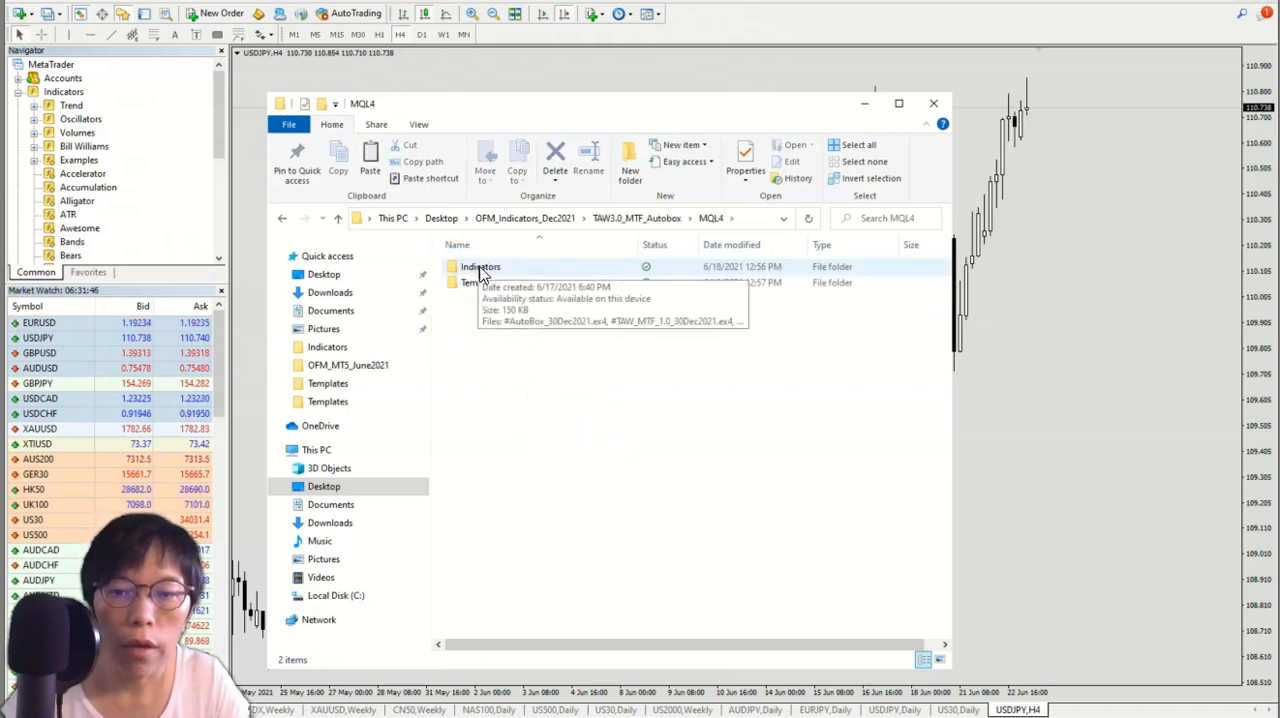
double_click(478, 268)
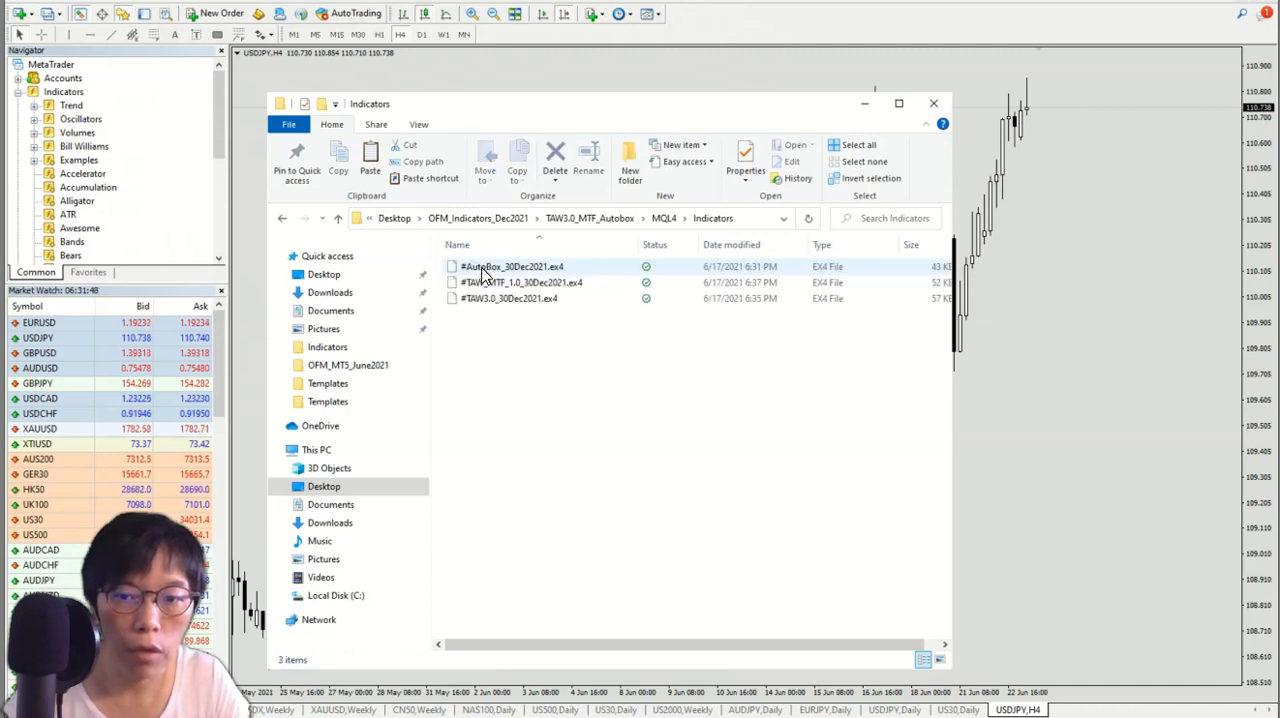
Select and copy the three TAW Autobox indicator .ex4 files.
click(483, 268)
shift+click(494, 303)
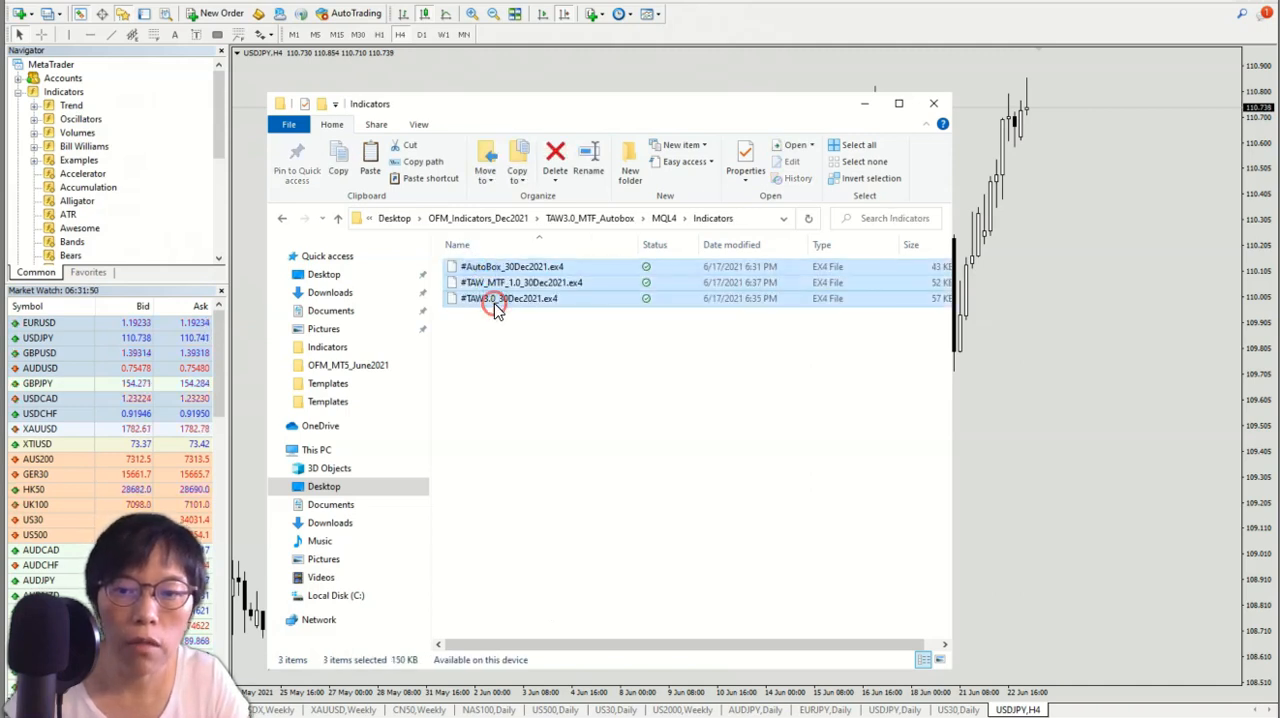
right_click(497, 303)
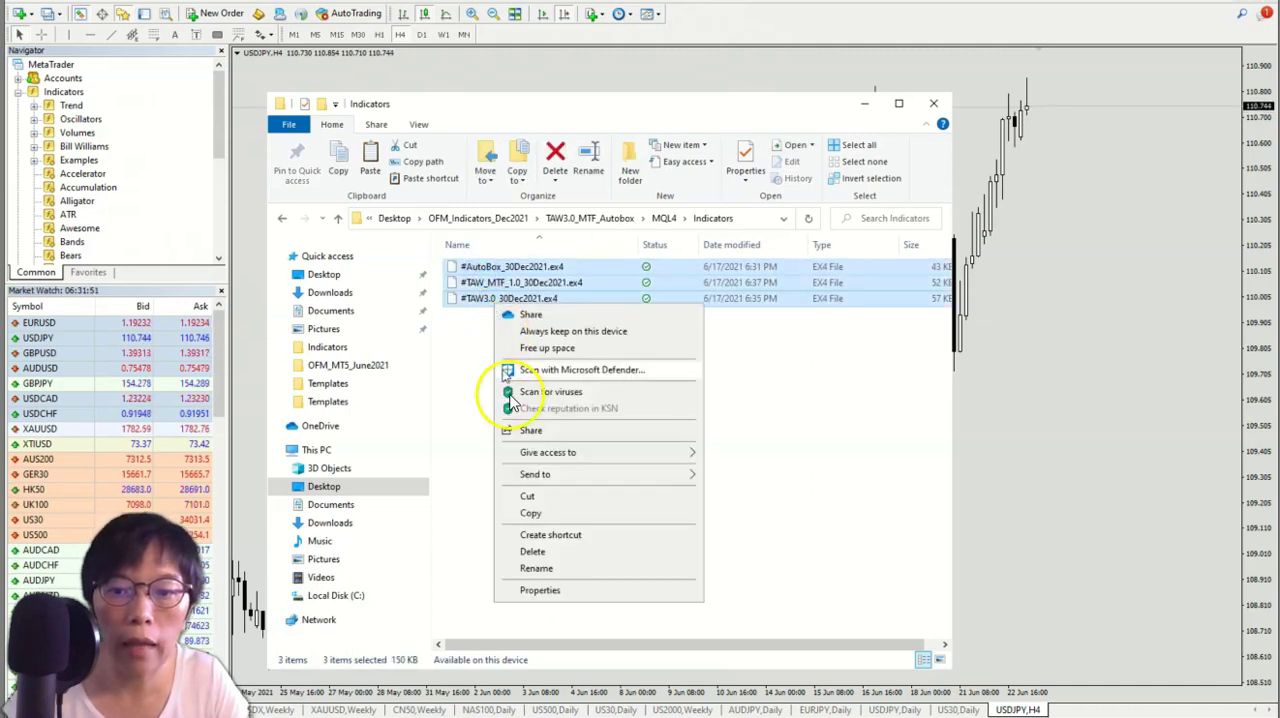
click(540, 511)
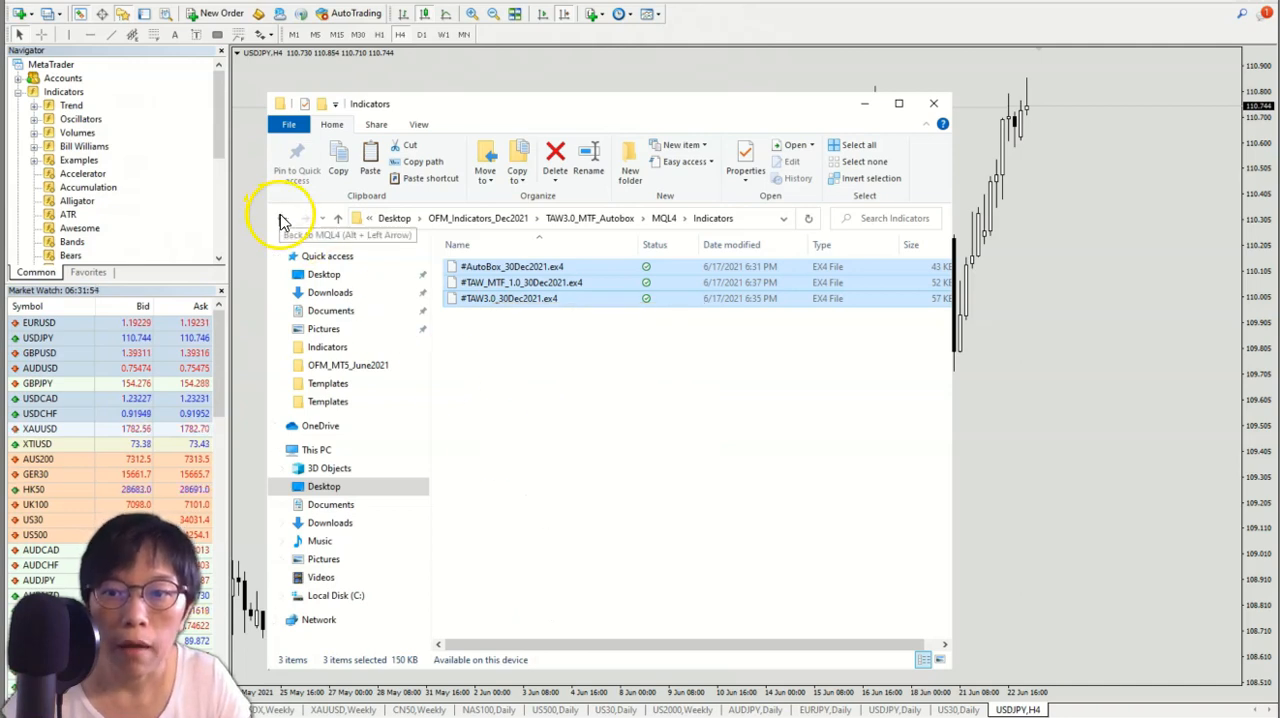
Go back through folder history to the terminal's data folder.
click(284, 219)
click(284, 219)
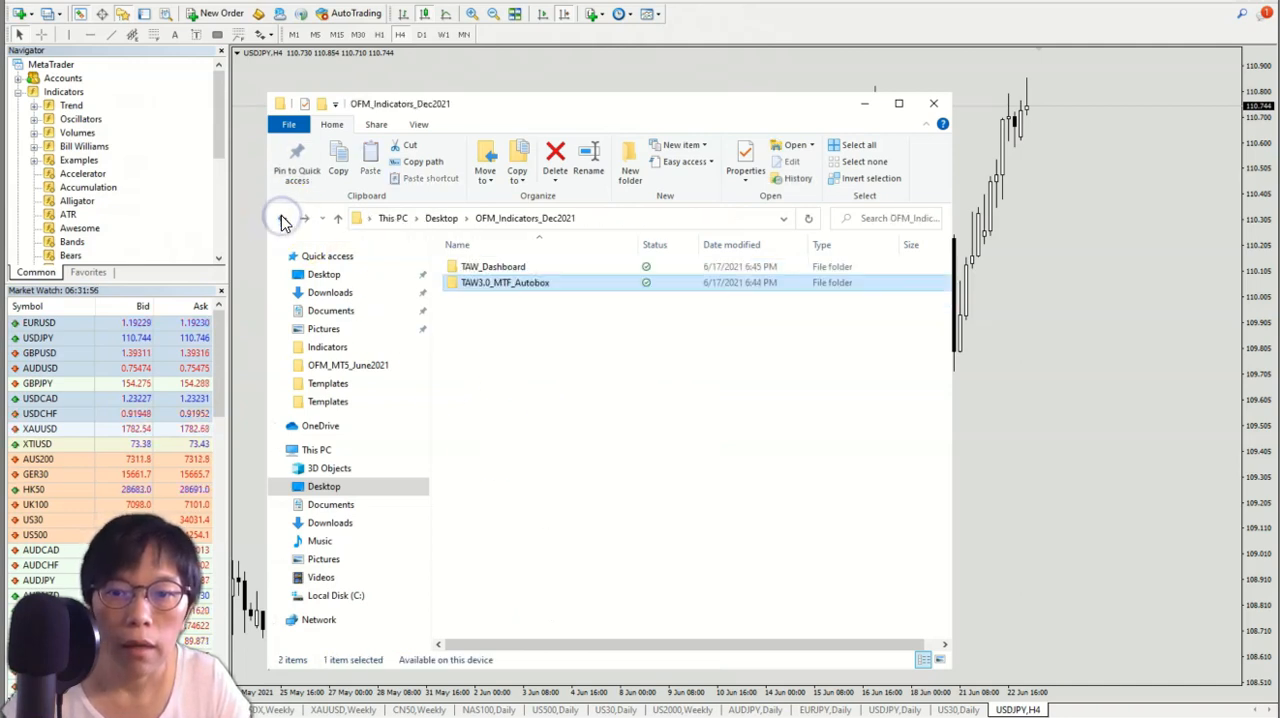
click(284, 219)
click(284, 219)
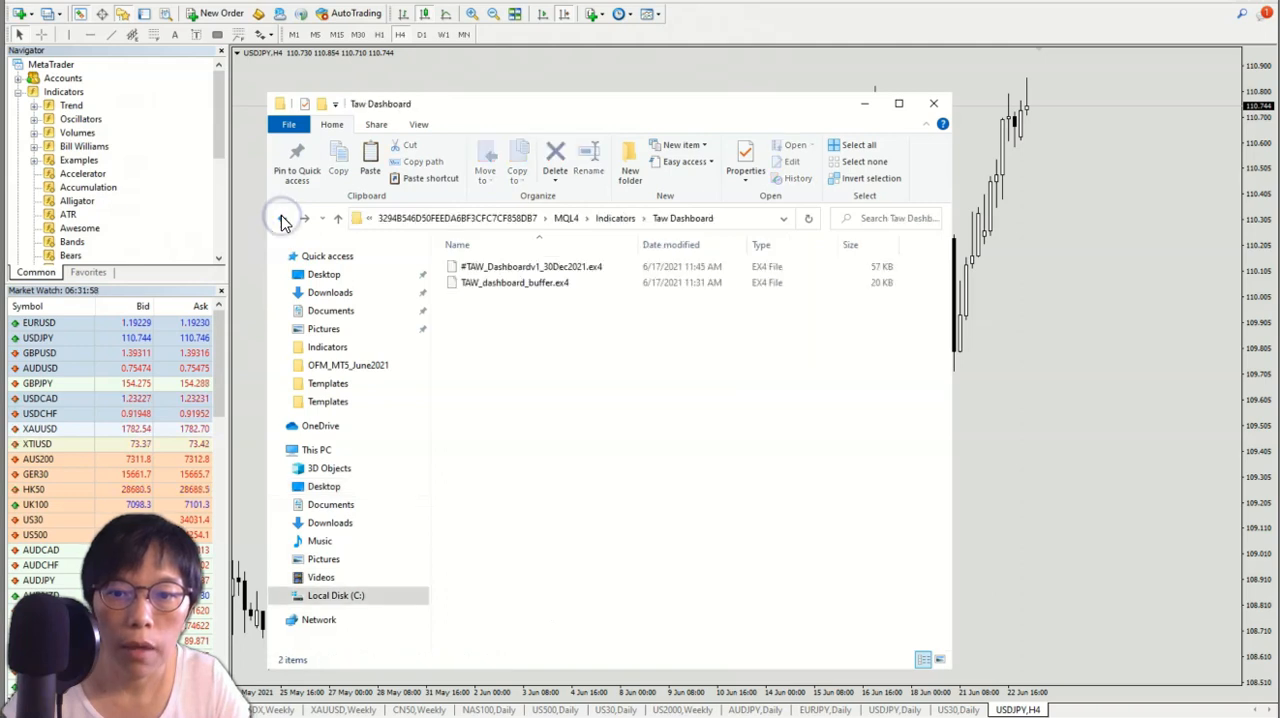
click(284, 219)
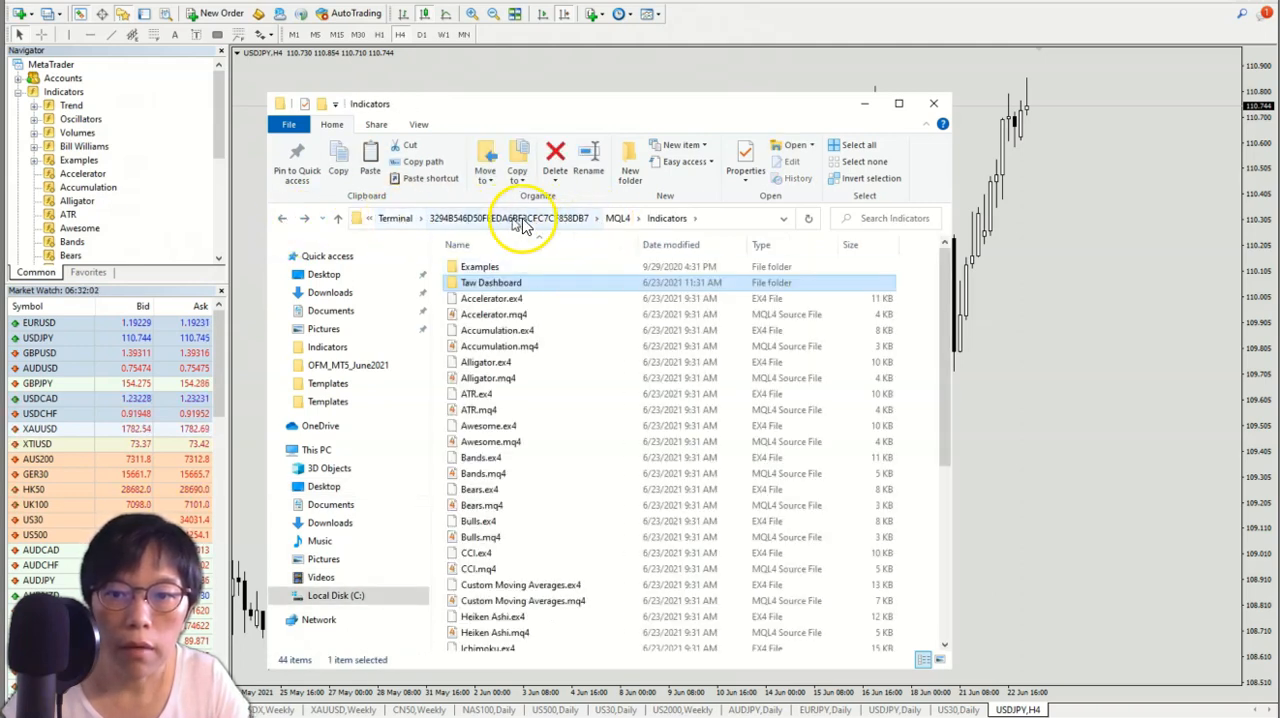
click(282, 218)
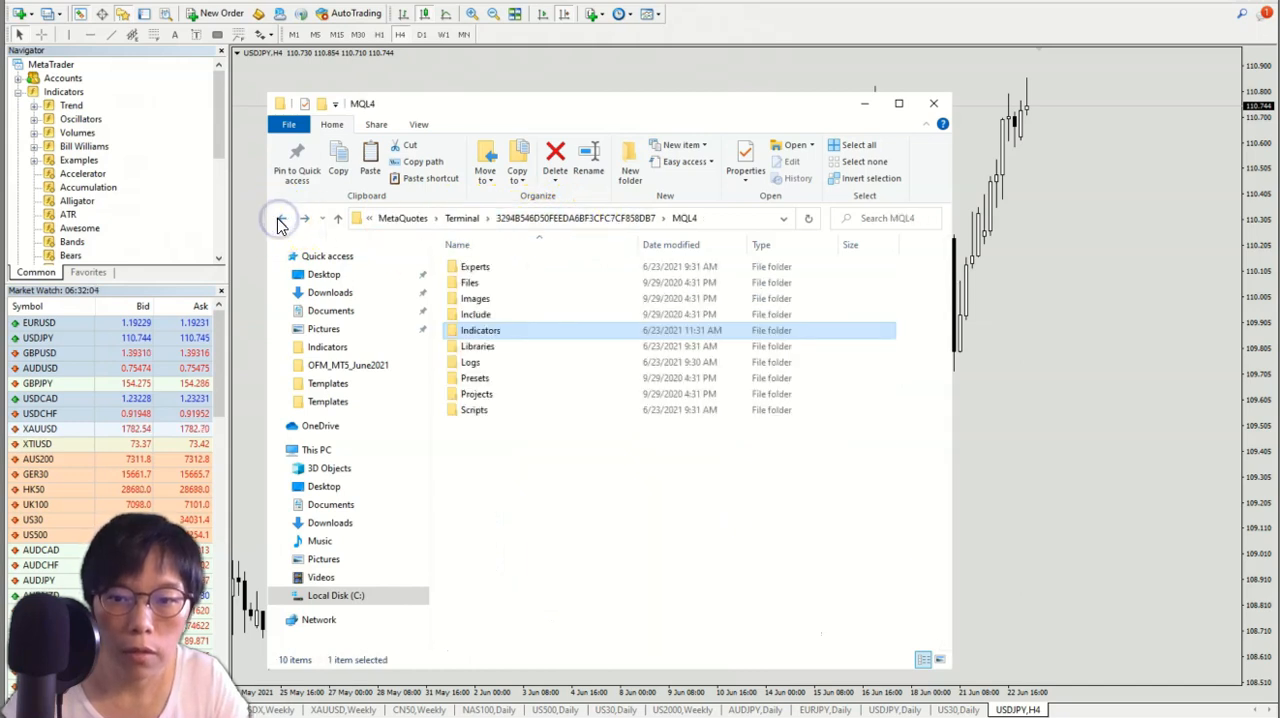
click(281, 219)
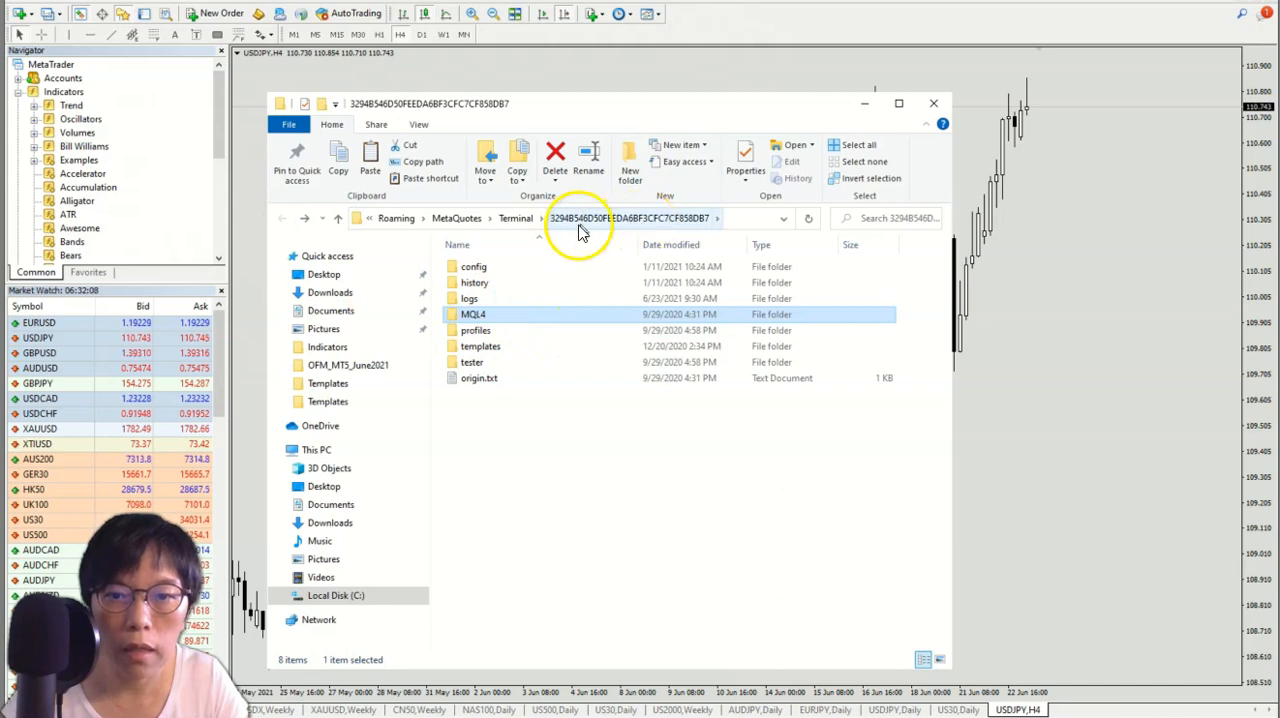
Paste the three indicator files into the terminal's MQL4 Indicators folder.
click(470, 316)
double_click(470, 316)
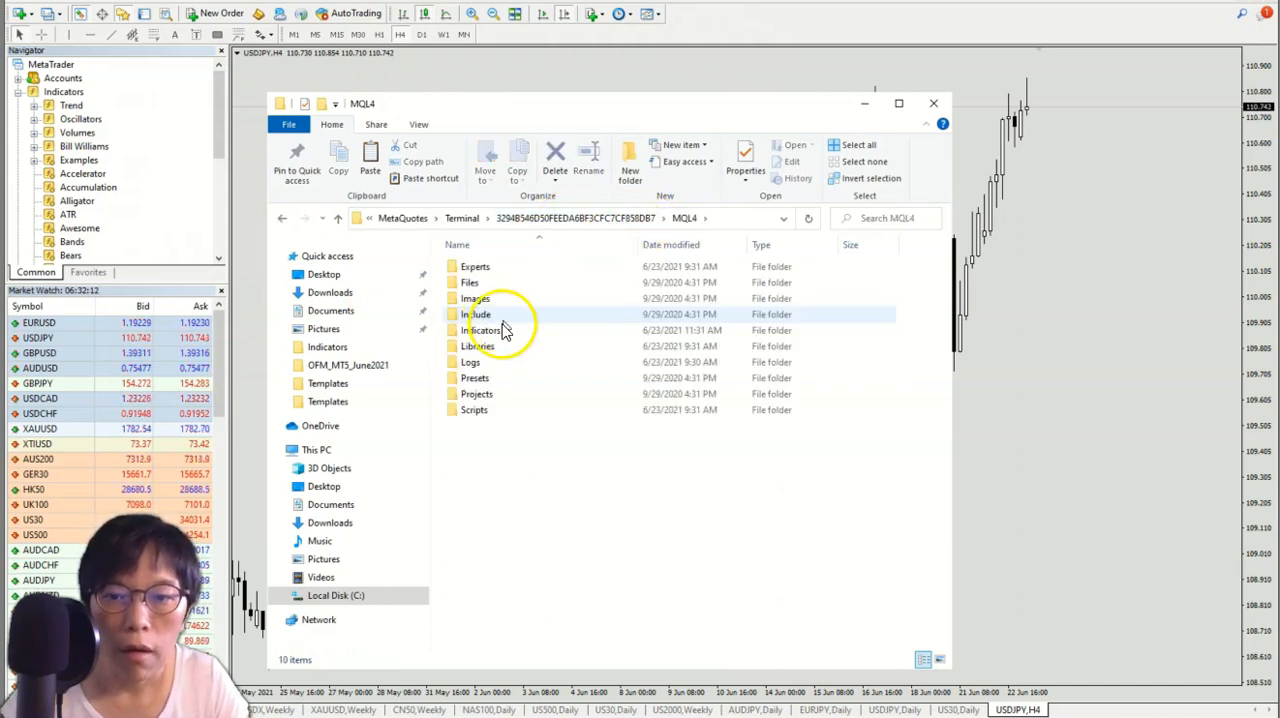
click(498, 331)
double_click(498, 331)
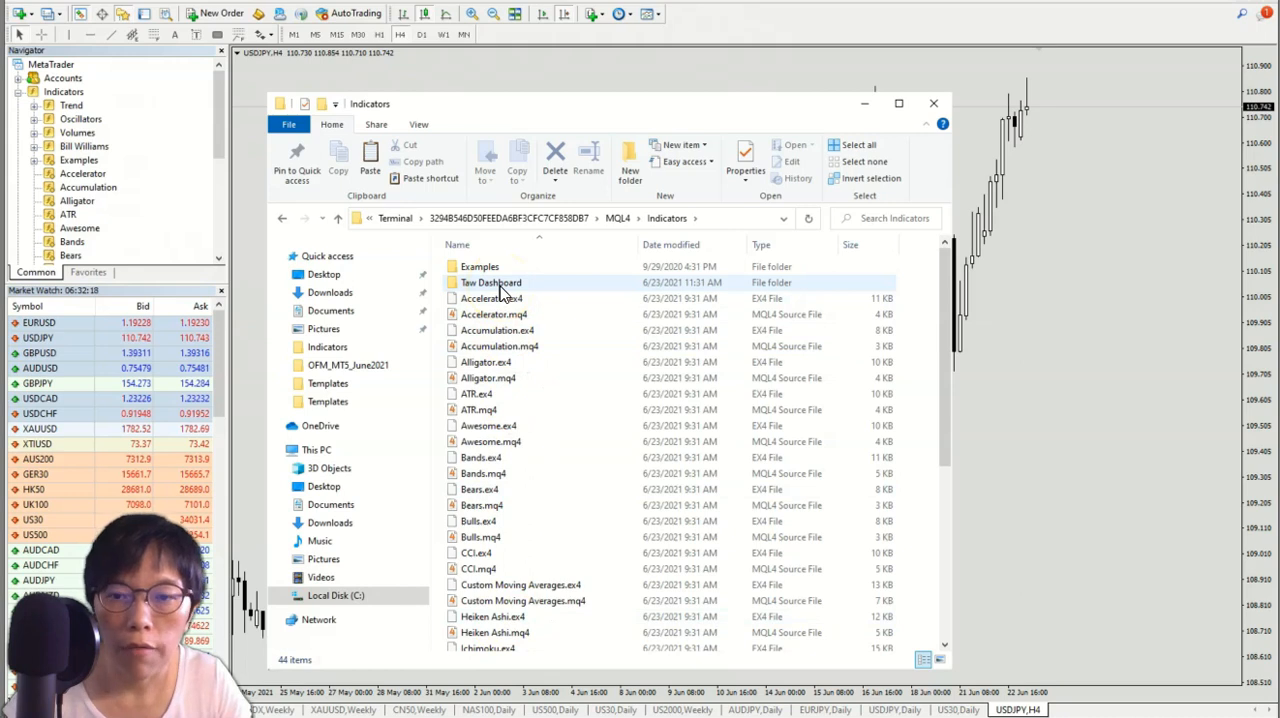
click(590, 410)
right_click(595, 410)
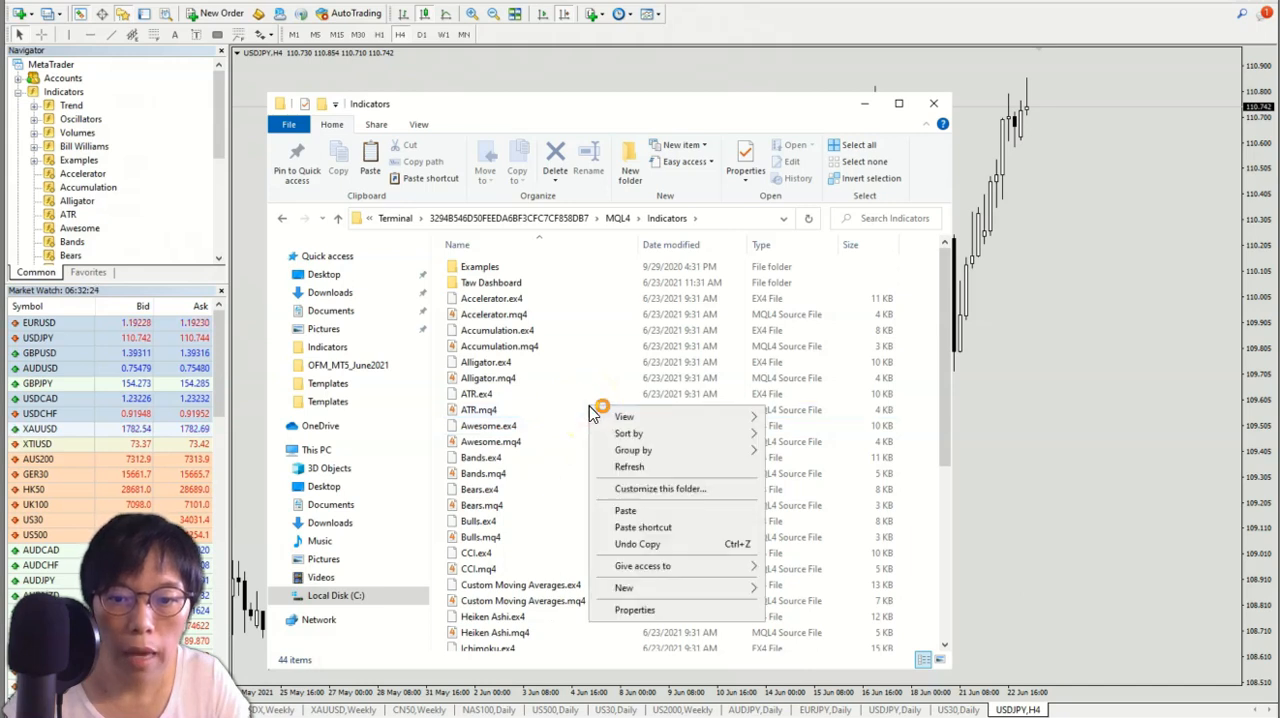
click(625, 512)
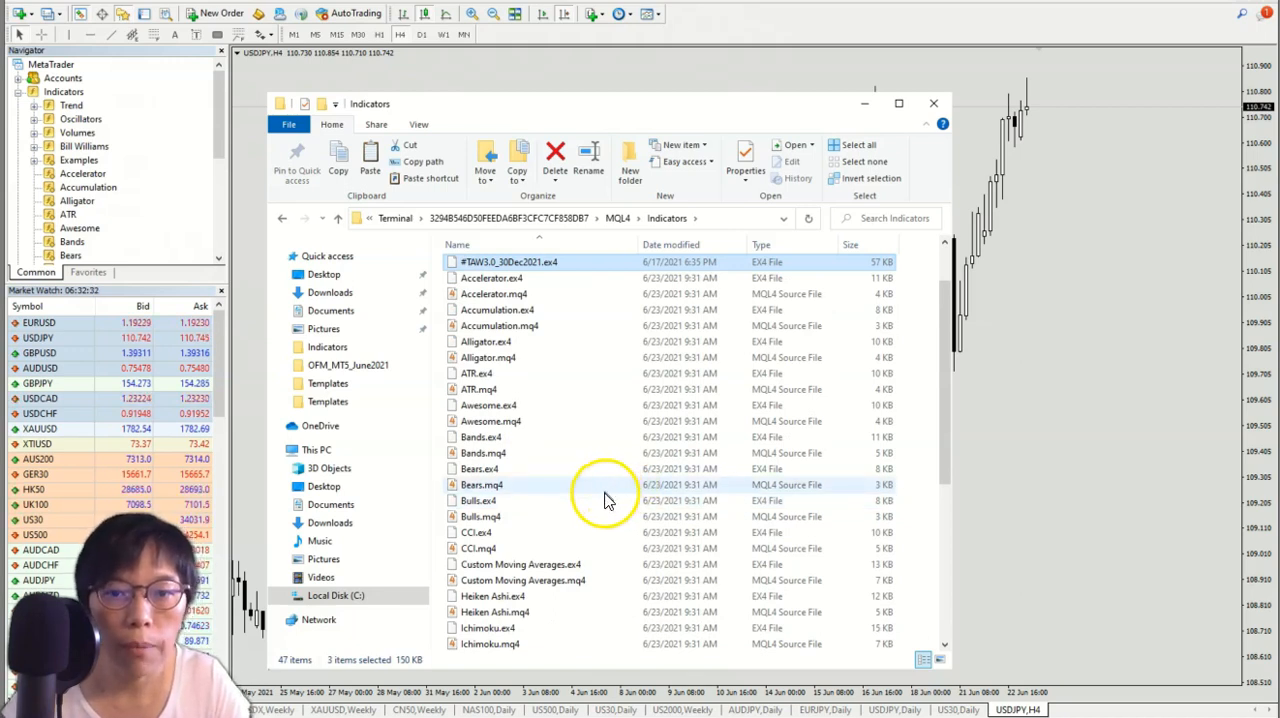
Close File Explorer and refresh the Navigator so the new TAW indicators appear.
click(938, 105)
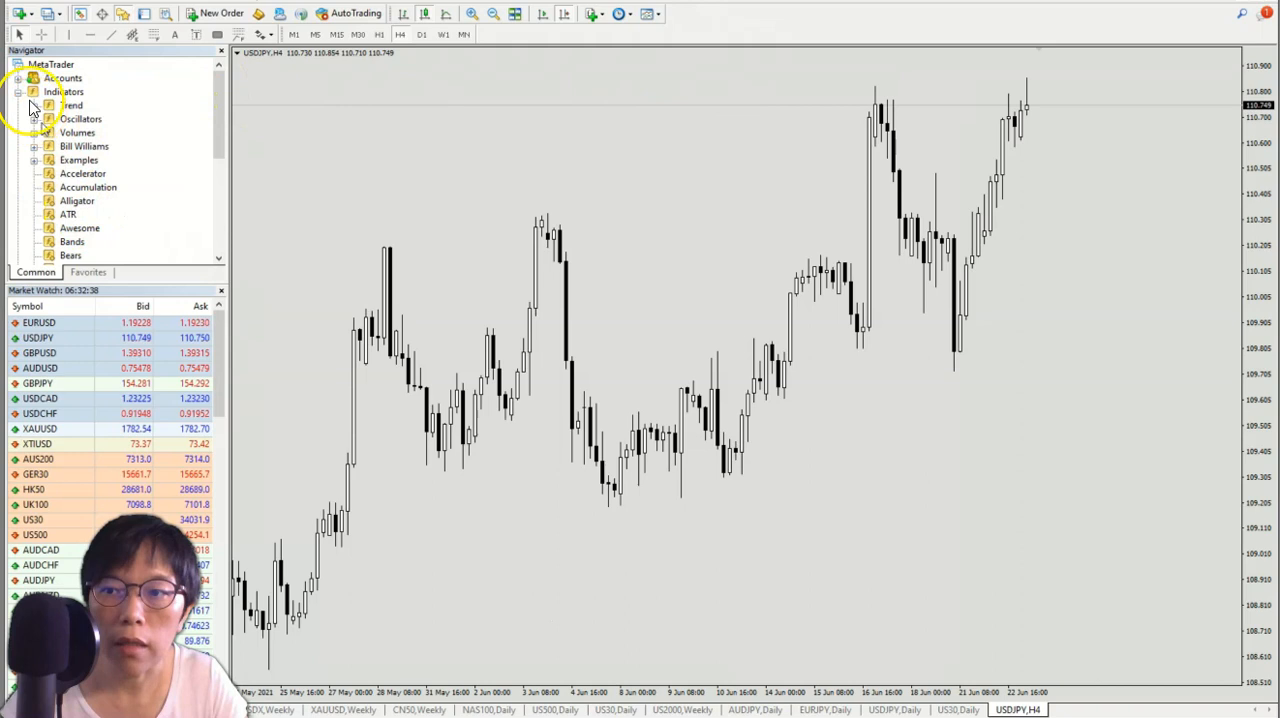
right_click(68, 214)
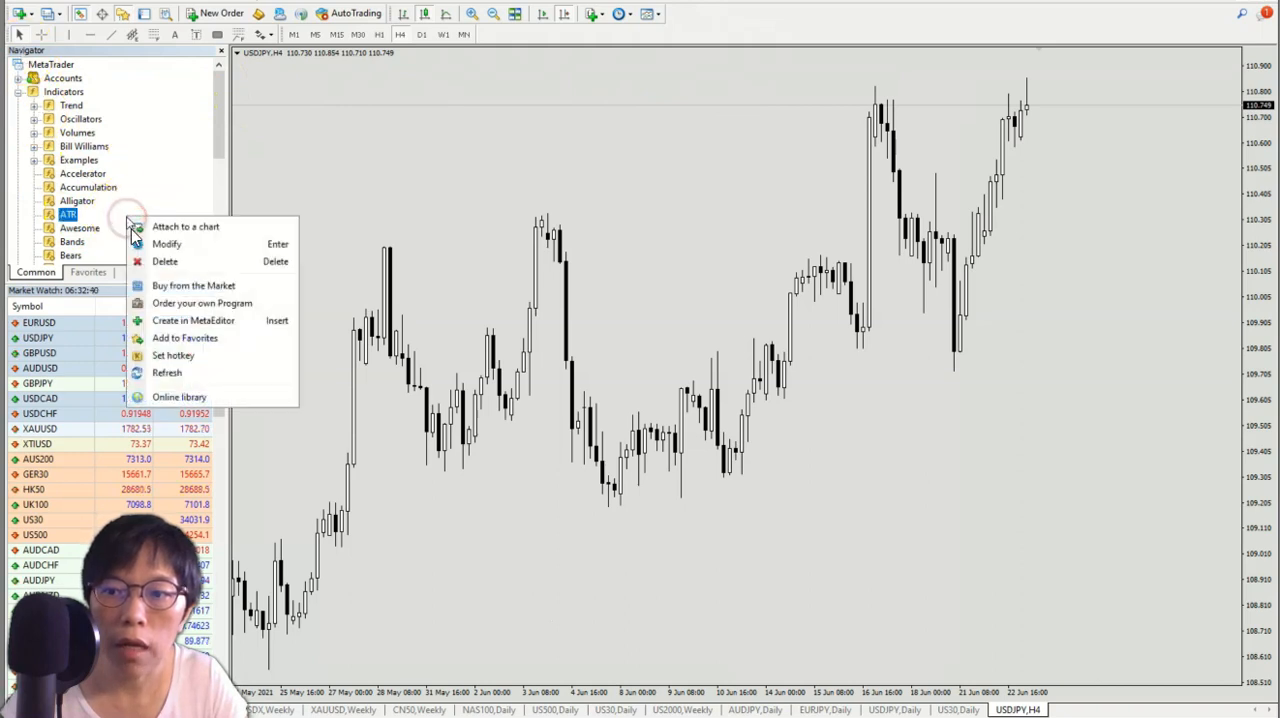
click(167, 372)
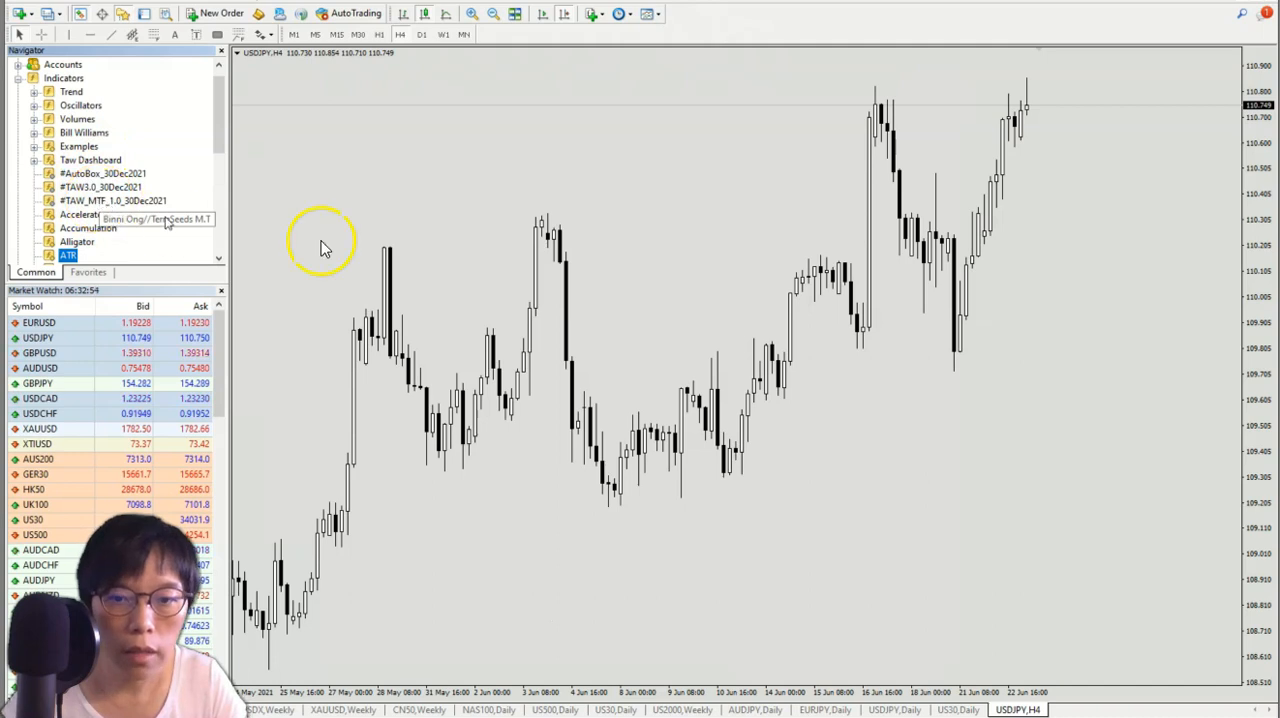
right_click(535, 157)
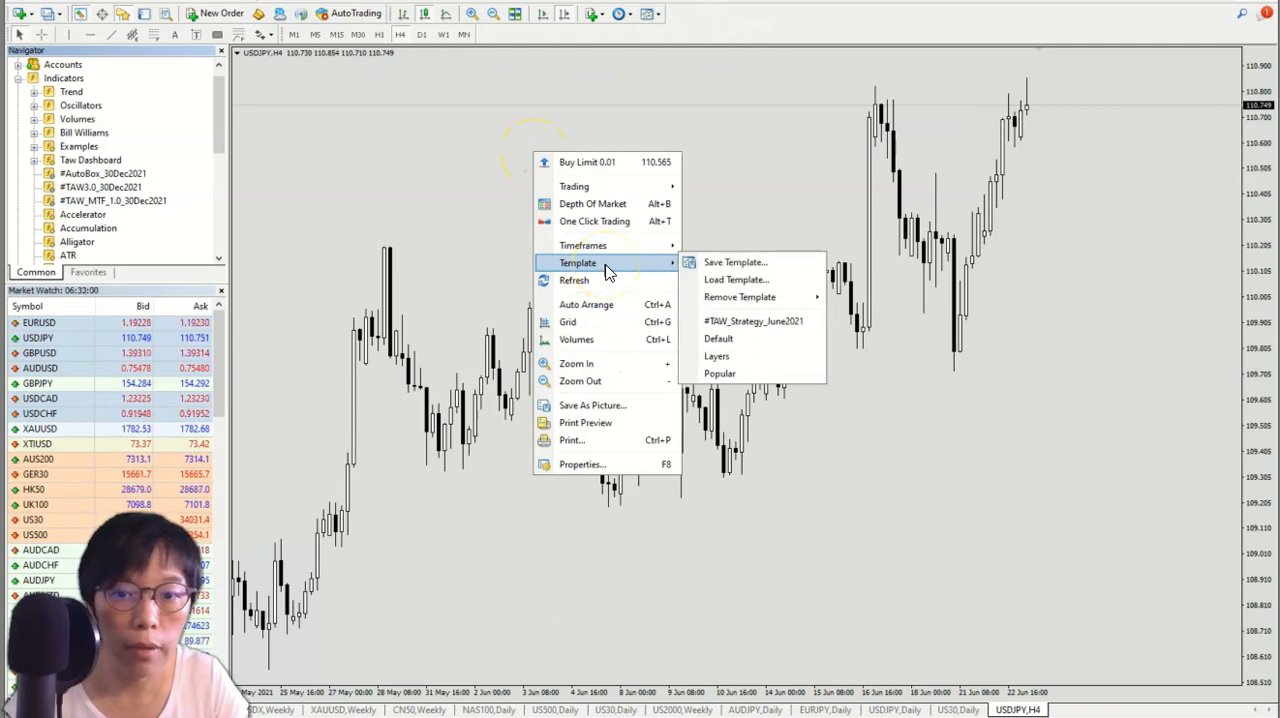
Start loading a saved template from the USDJPY H4 chart's context menu.
click(428, 278)
right_click(606, 192)
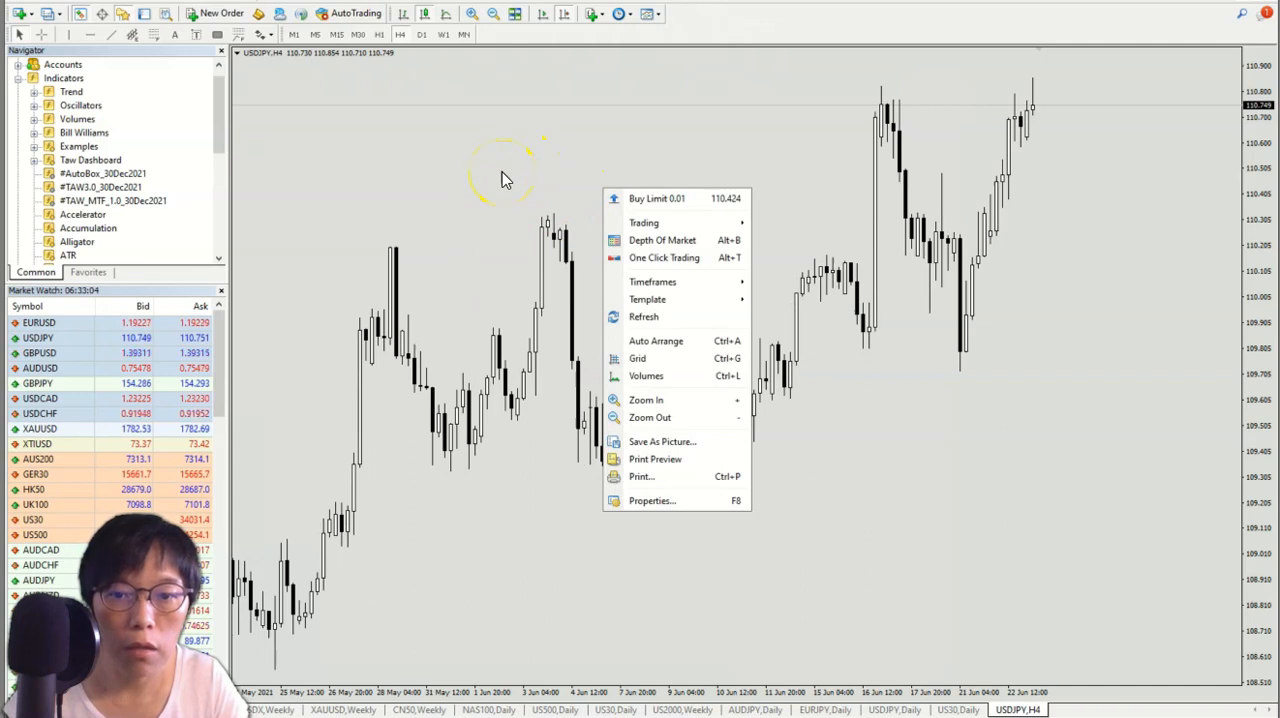
mouse_move(647, 299)
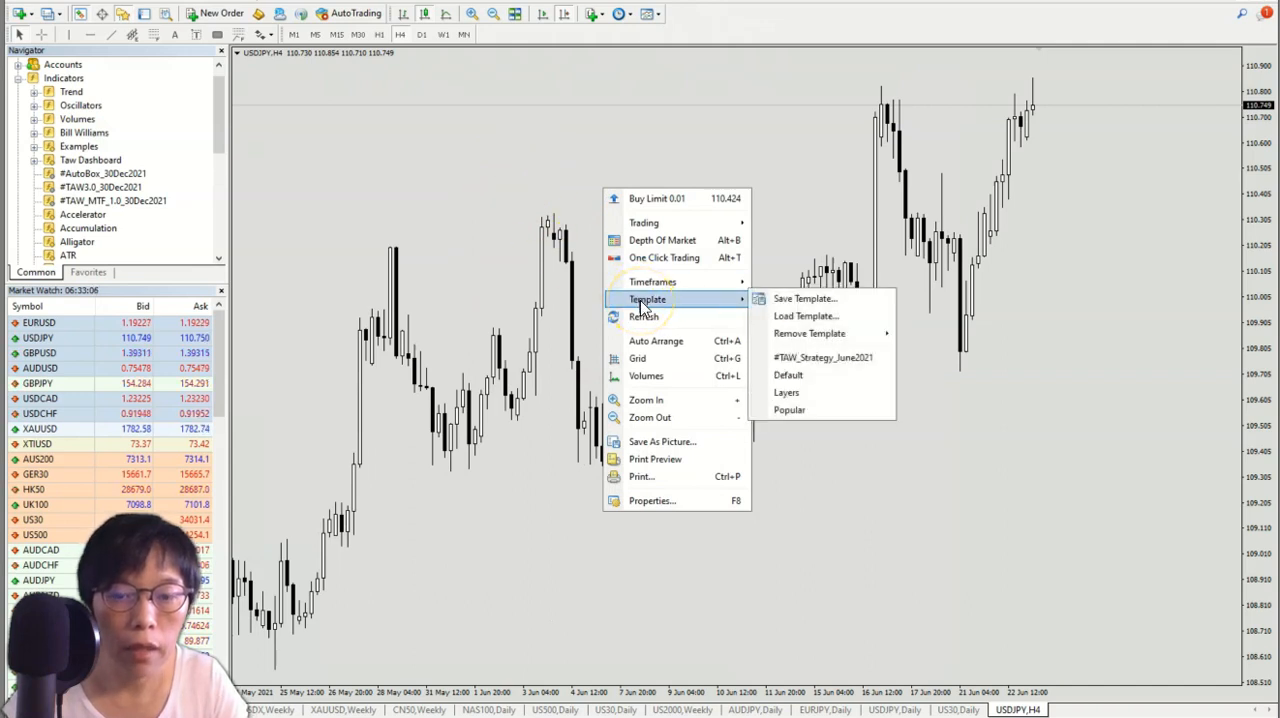
click(805, 316)
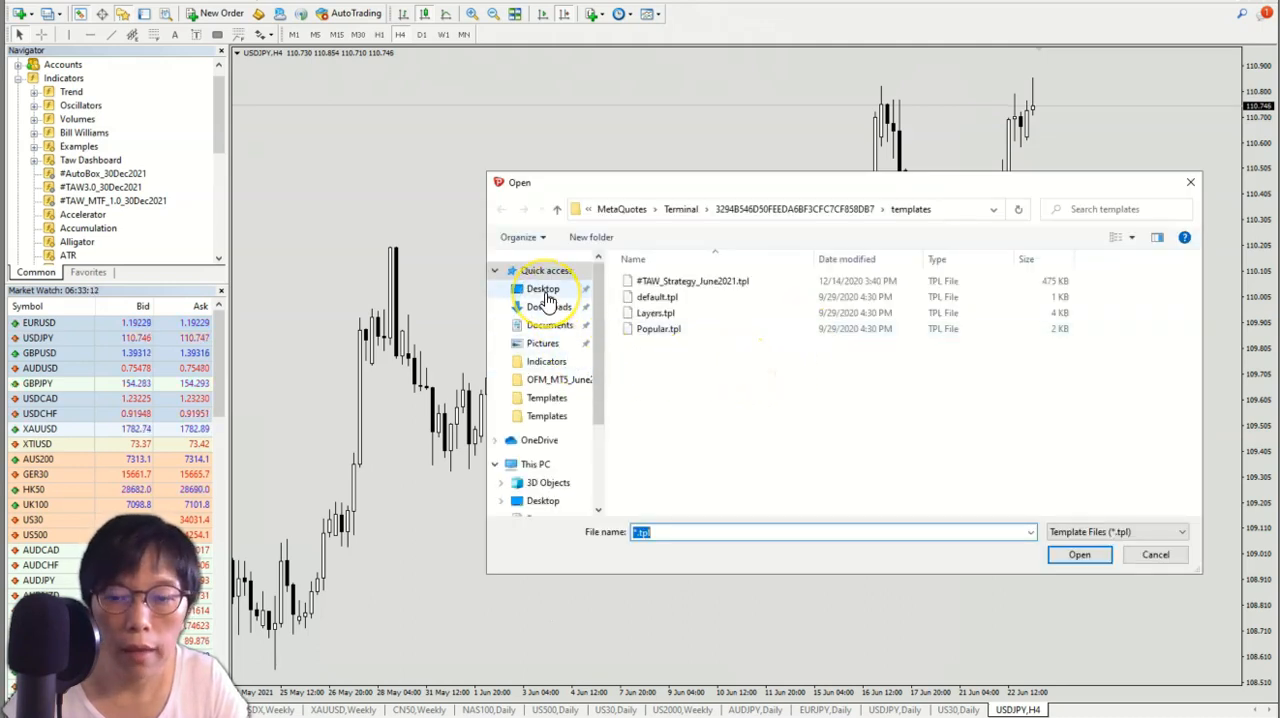
Load #TAW_Strategy_MT4_Dec2021.tpl from the TAW3.0_MTF_Autobox download's Templates folder.
click(543, 289)
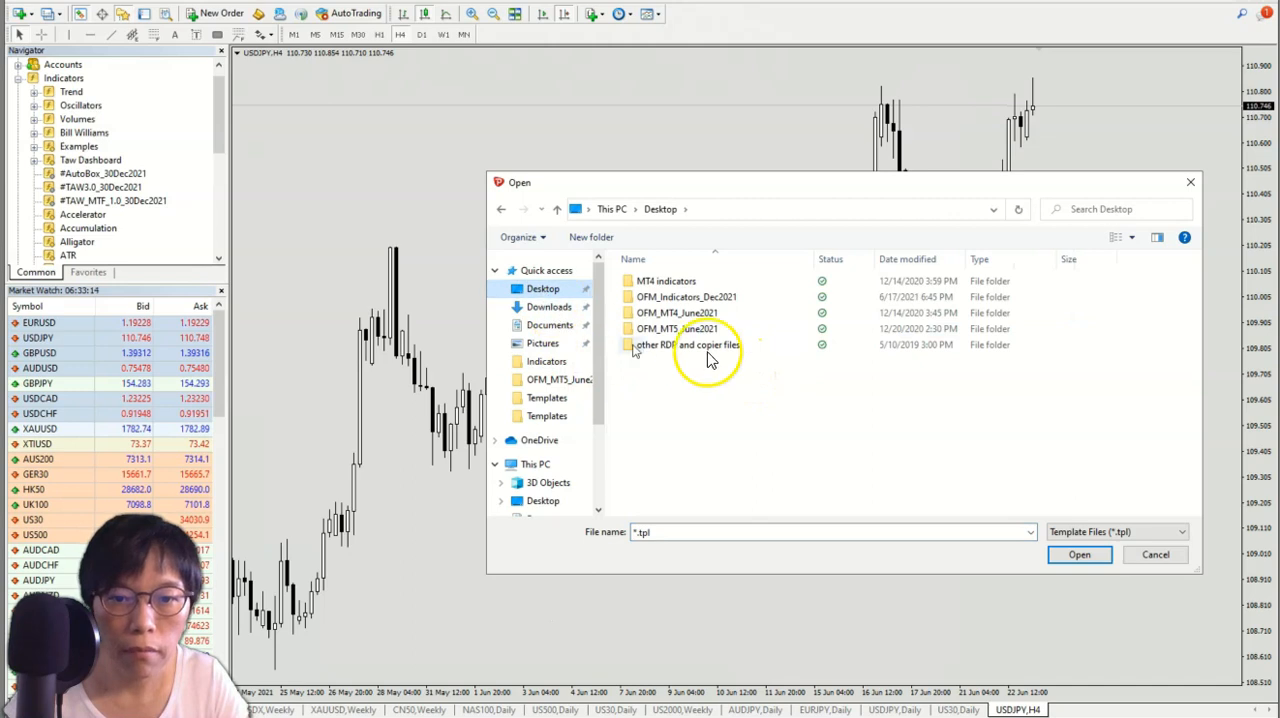
double_click(717, 298)
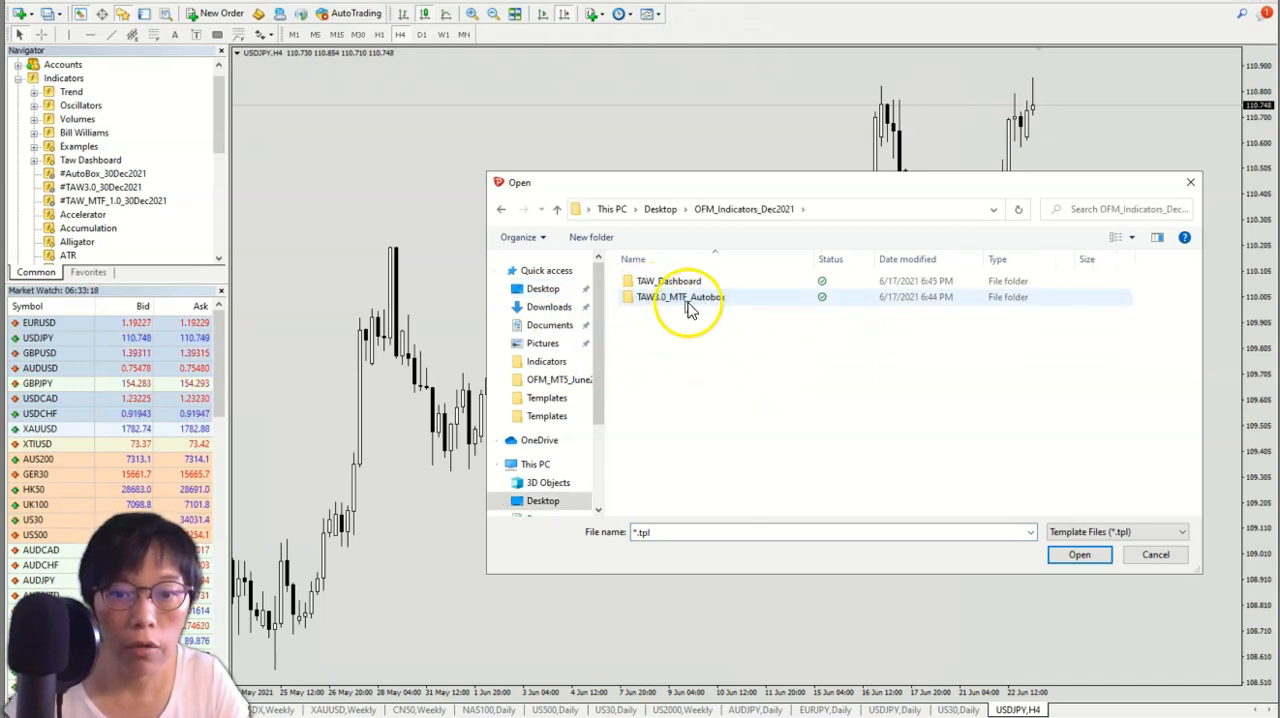
click(683, 300)
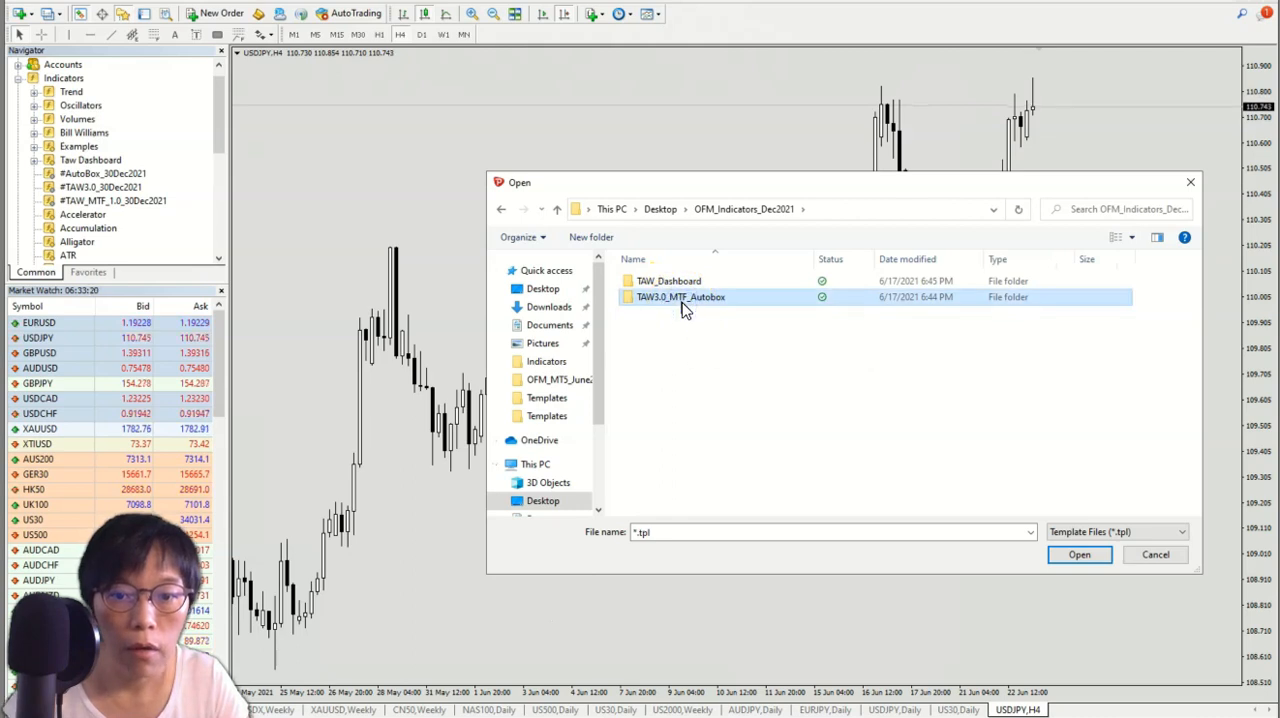
double_click(683, 300)
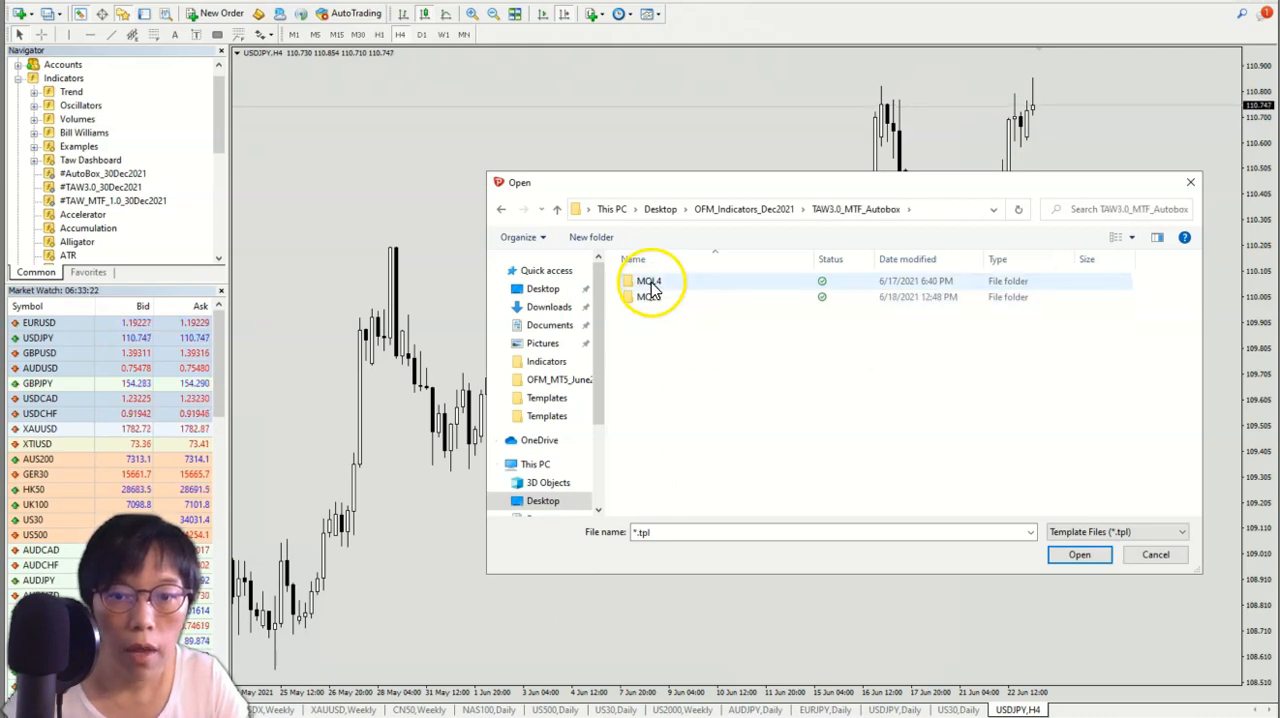
double_click(648, 281)
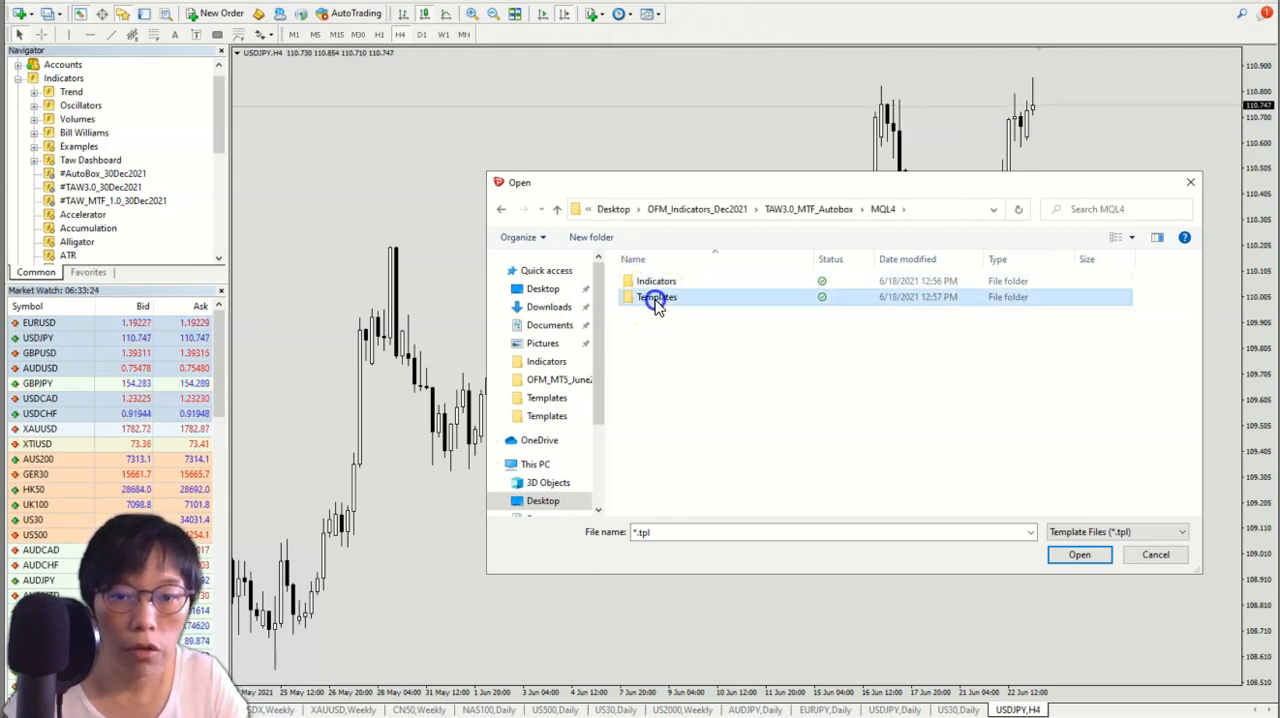
double_click(655, 297)
click(718, 290)
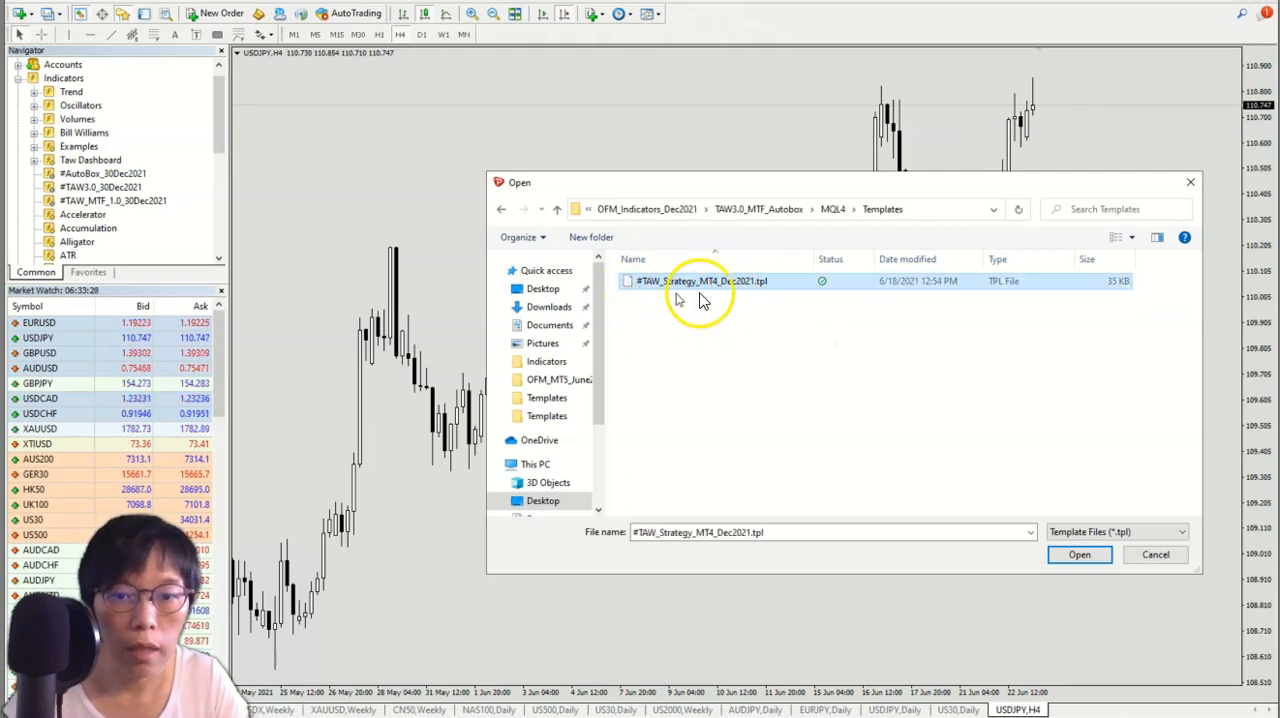
click(1080, 556)
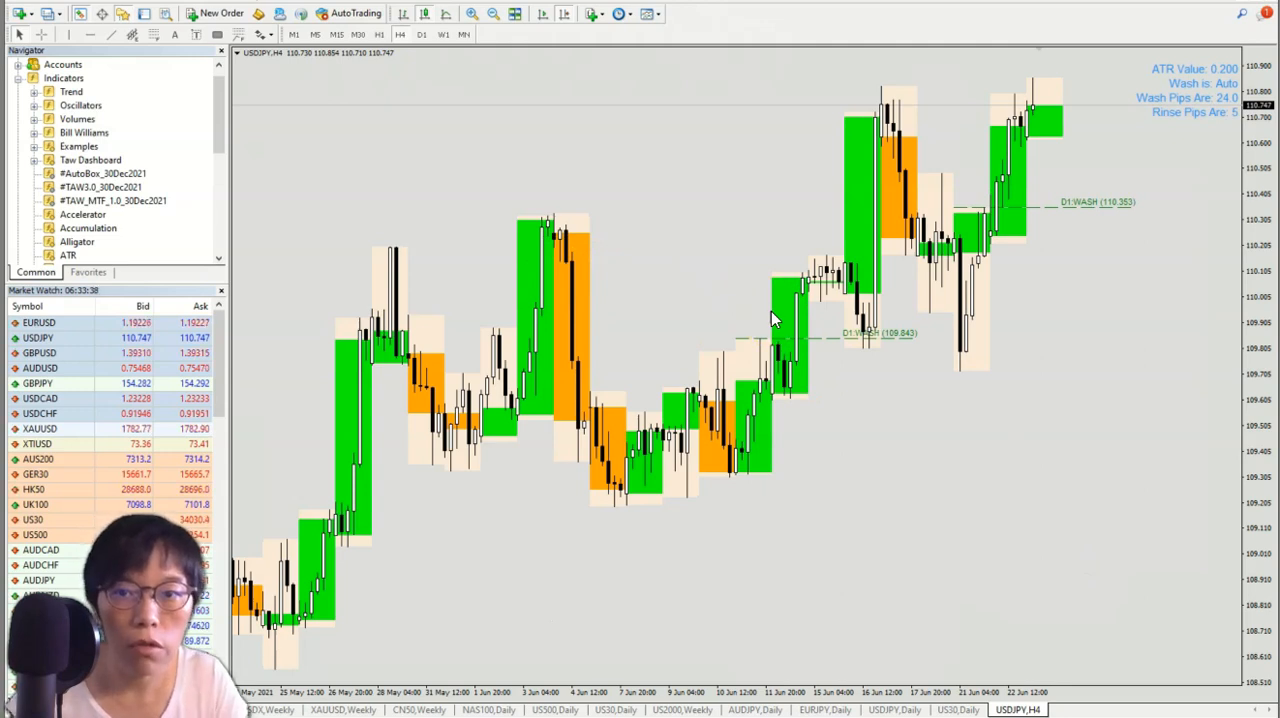
click(421, 35)
key(minus)
key(minus)
key(minus)
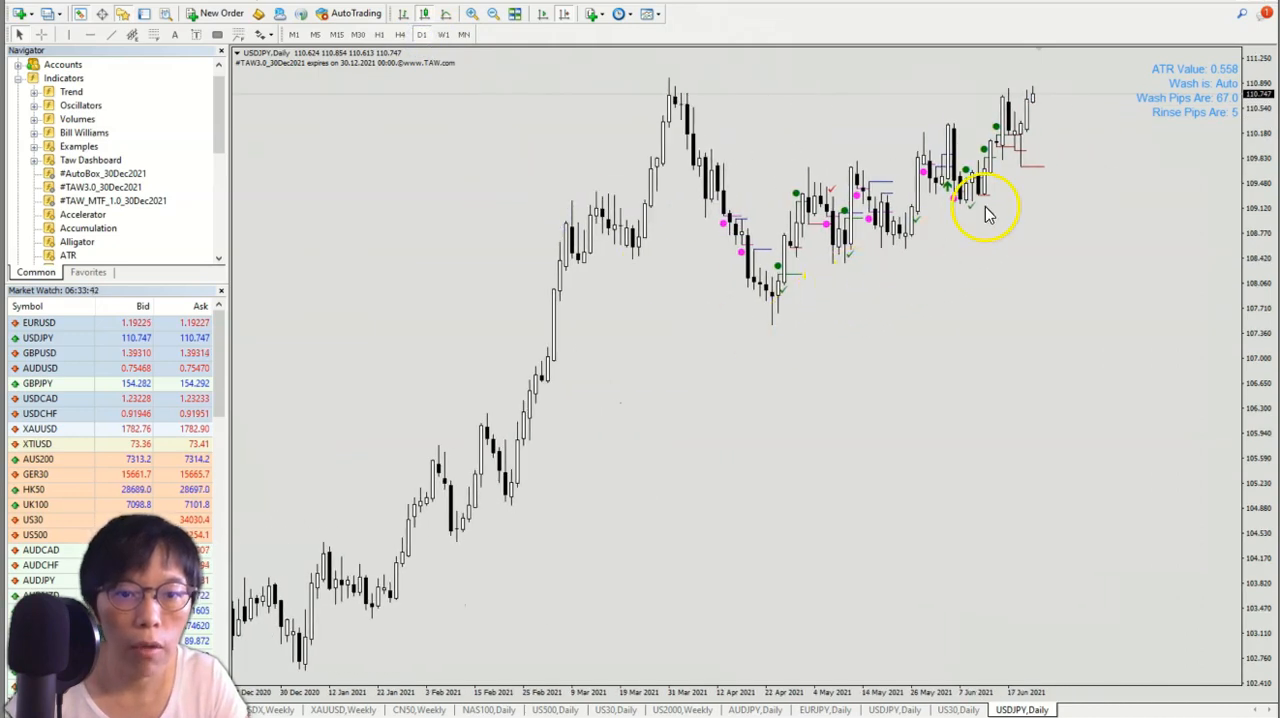
click(398, 35)
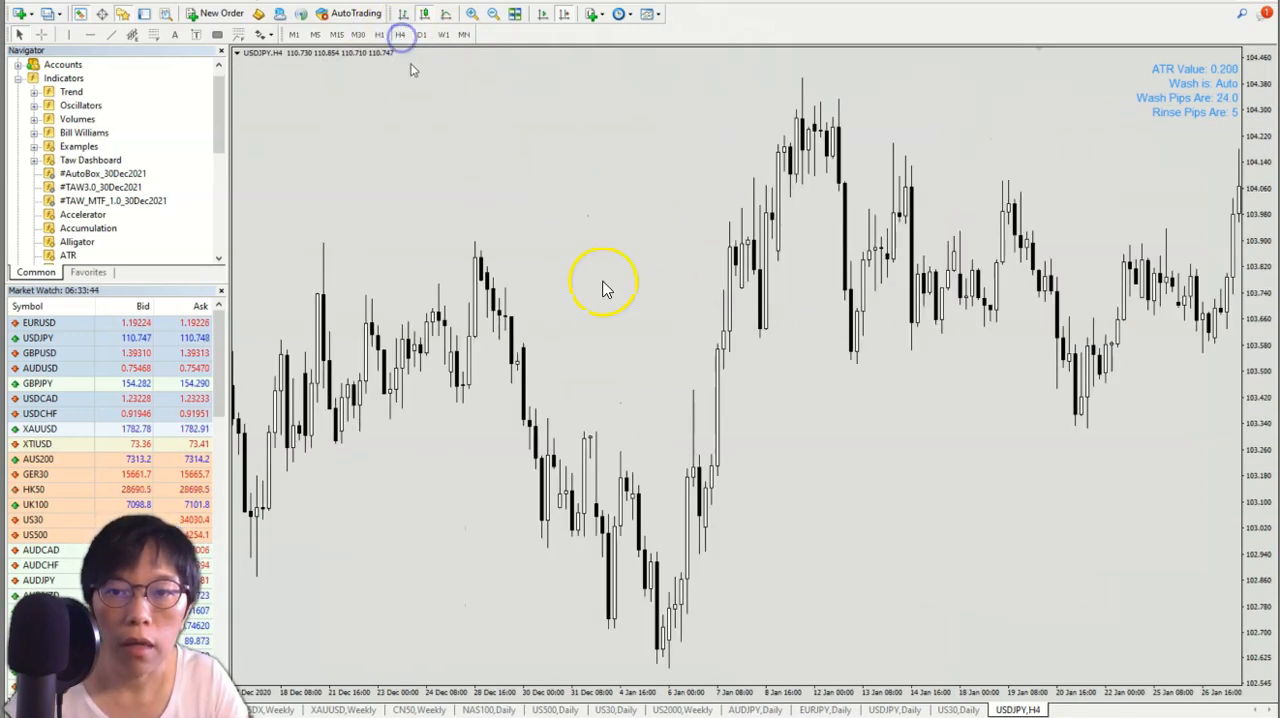
click(567, 14)
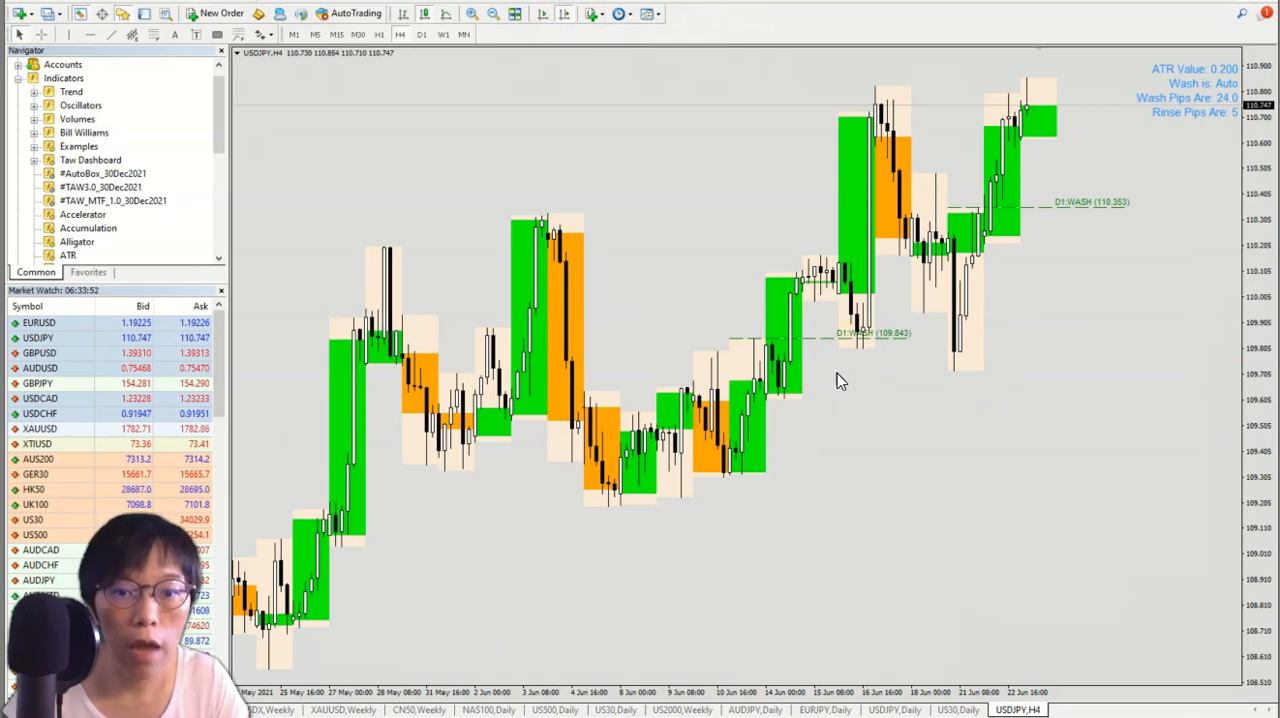
Save the chart setup as template #TAW_Strategy_Dec2021, changing June to Dec in the name.
right_click(700, 190)
mouse_move(742, 330)
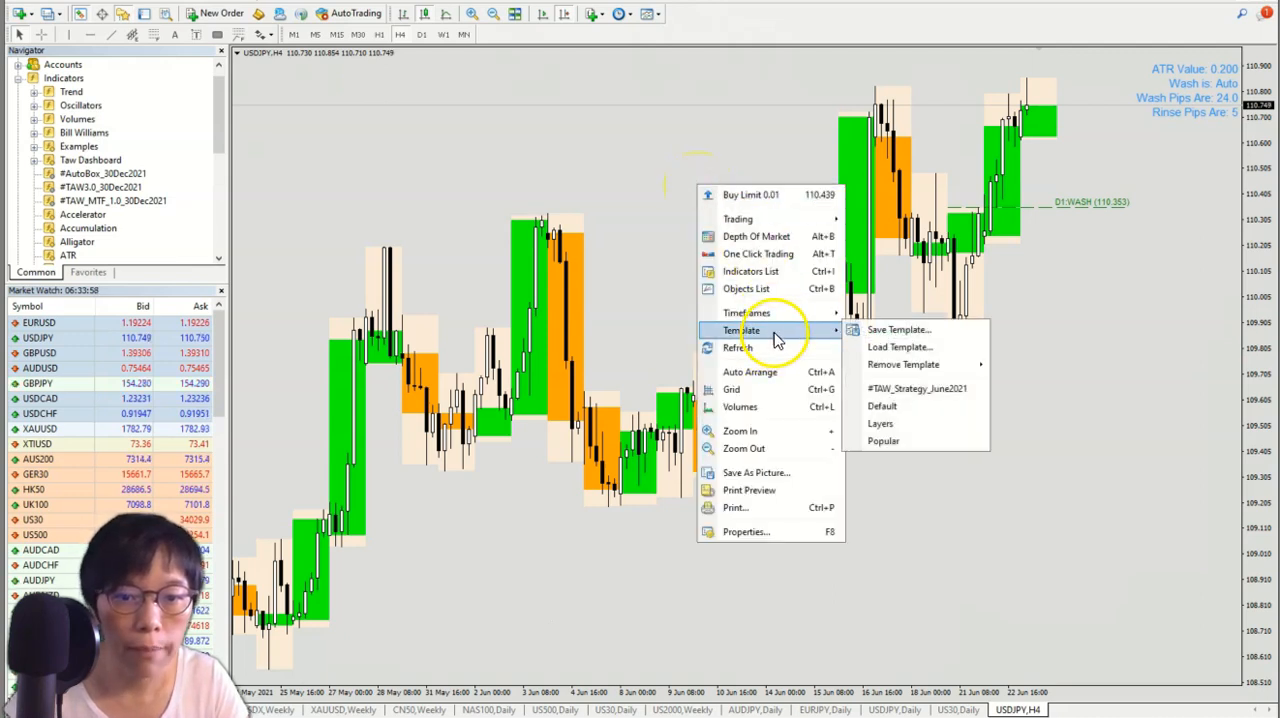
click(897, 330)
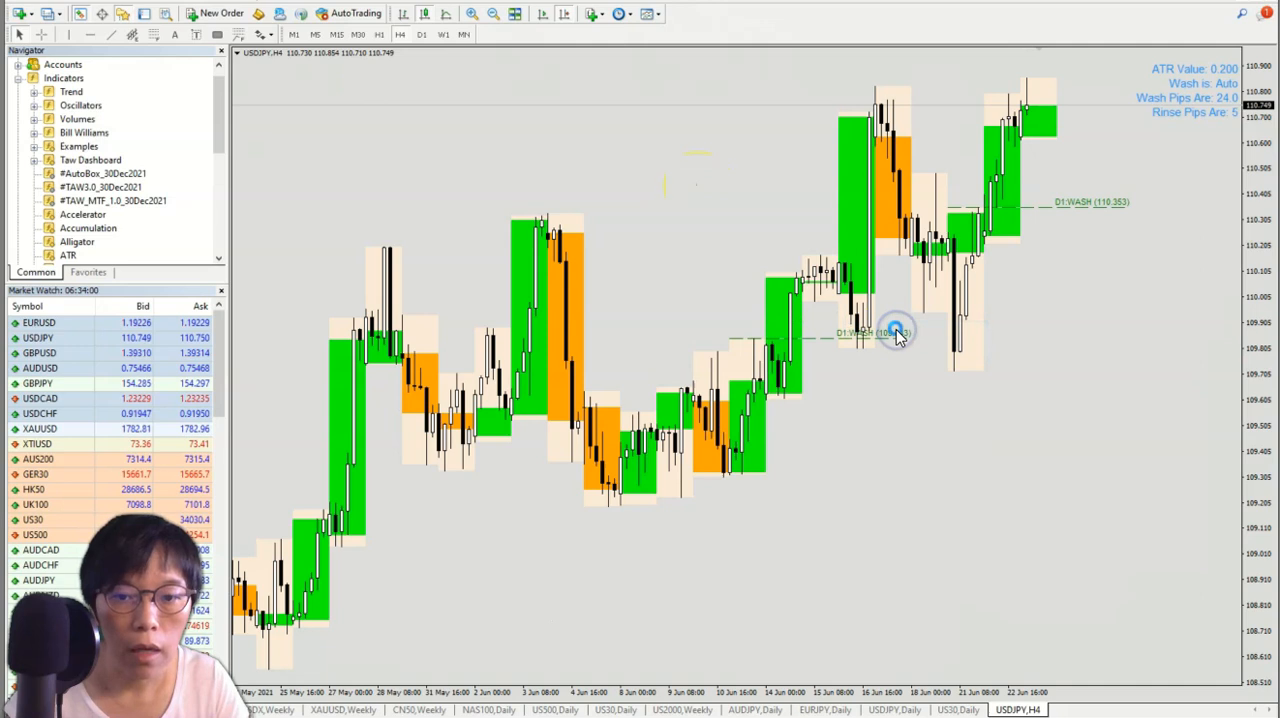
click(740, 281)
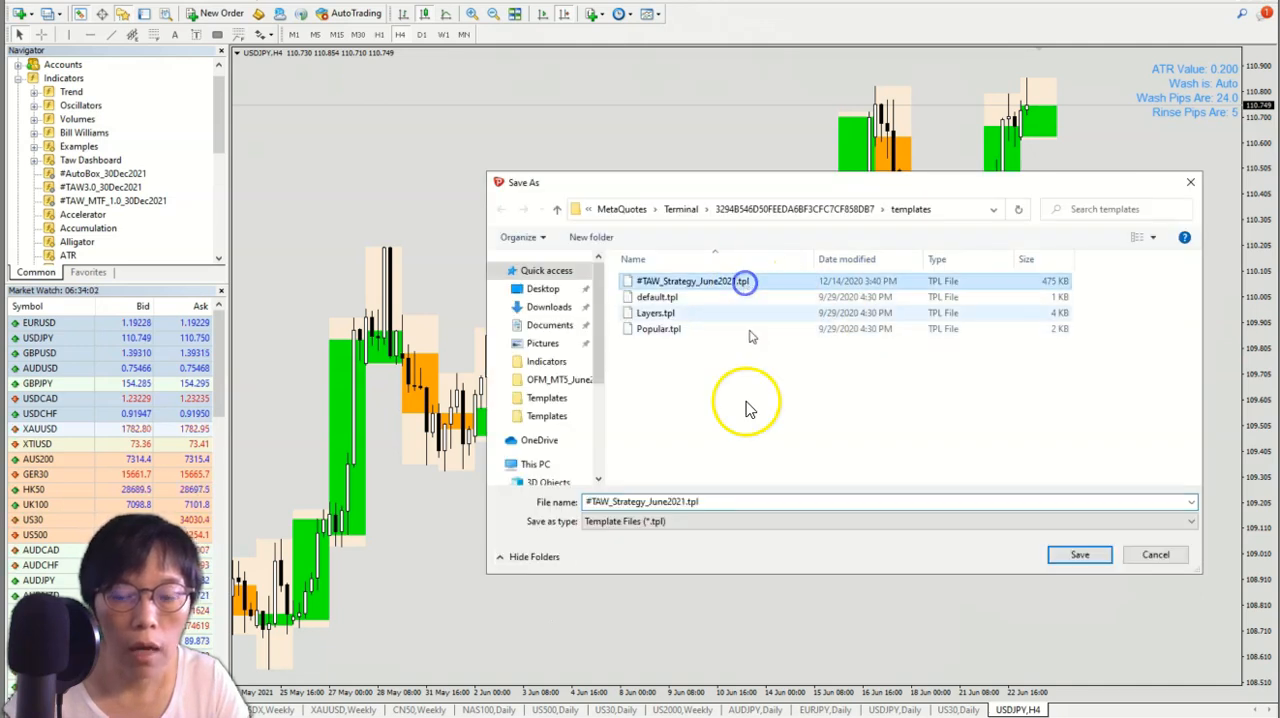
click(657, 501)
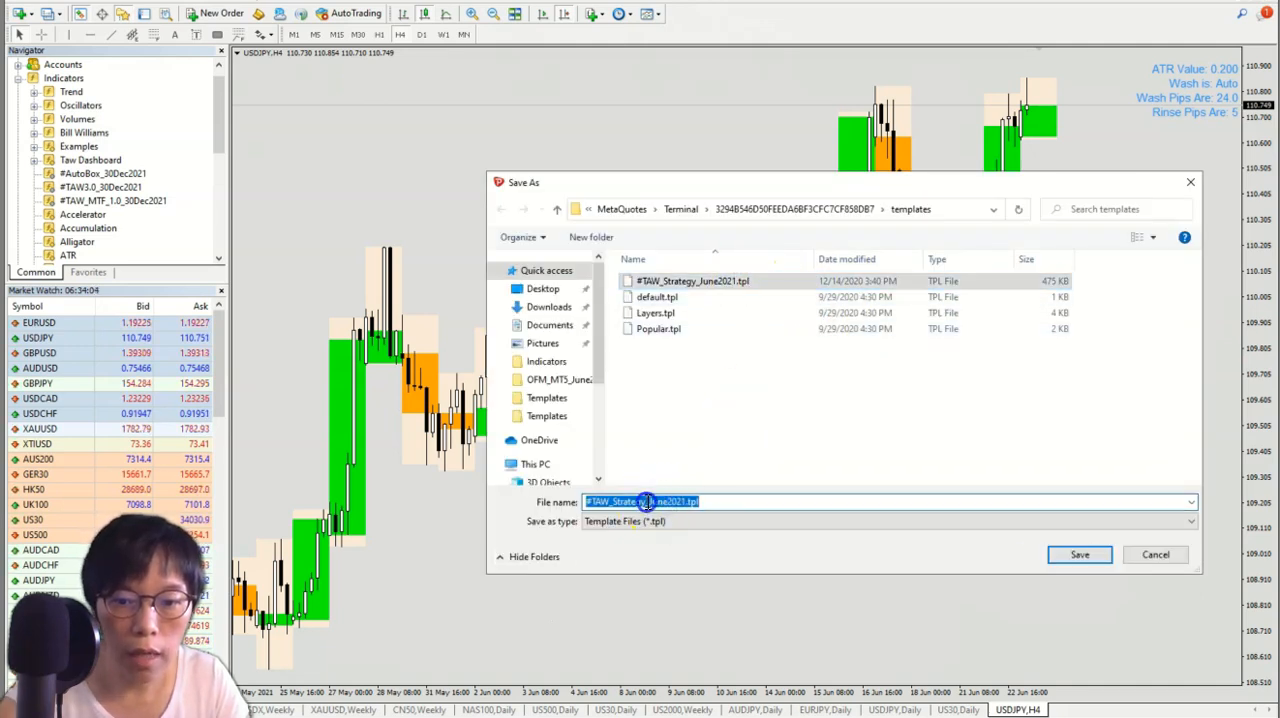
click(662, 501)
drag(663, 501, 645, 501)
text(Dec)
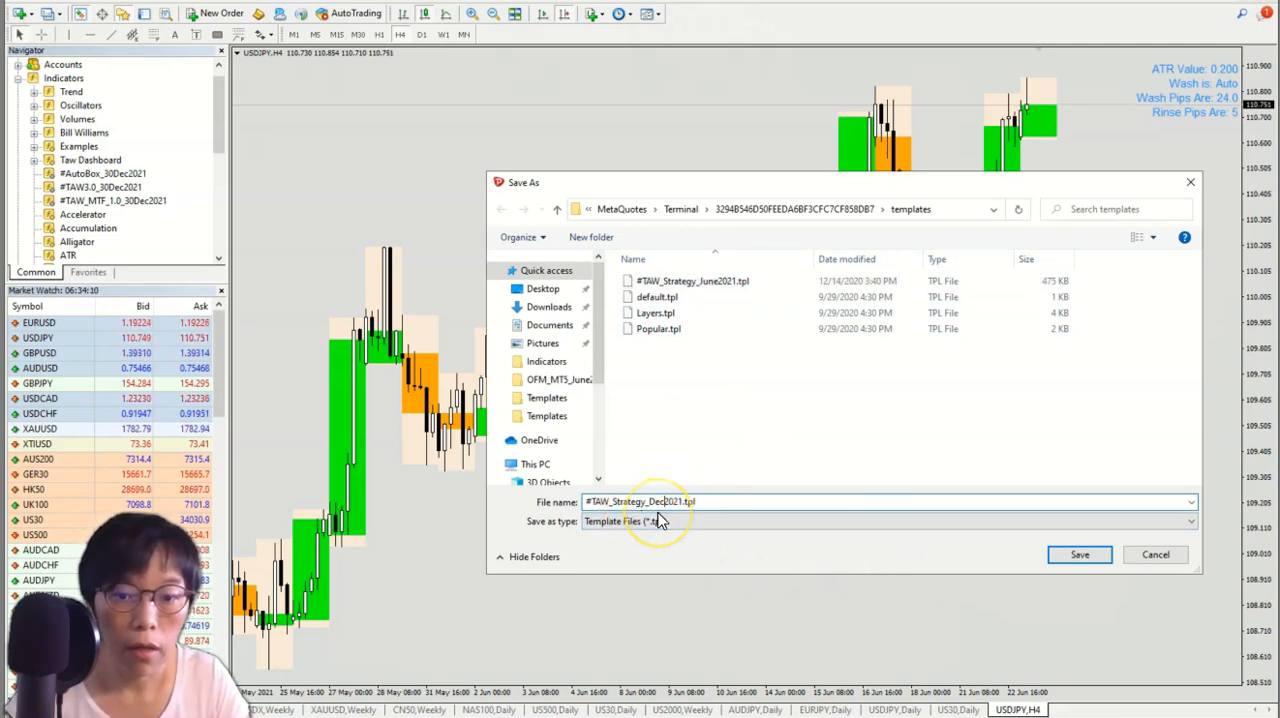
click(1082, 558)
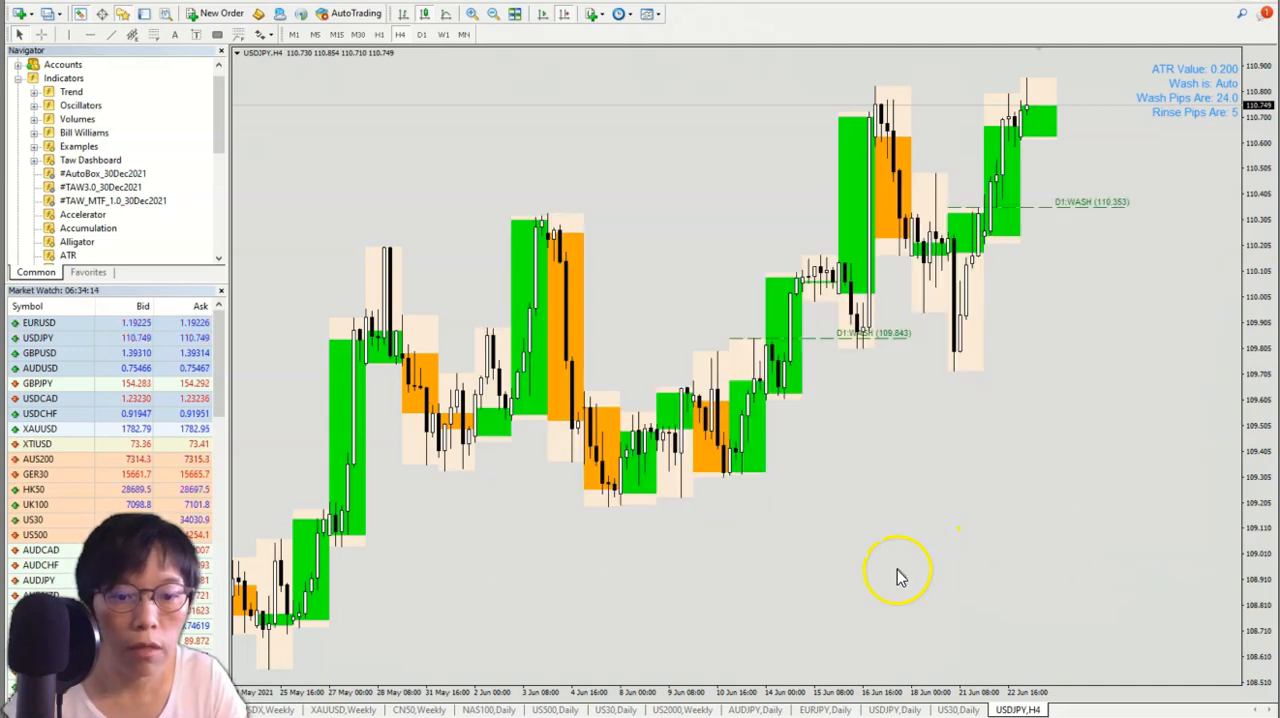
Apply the #TAW_Strategy_Dec2021 template to the US30 daily chart.
click(958, 709)
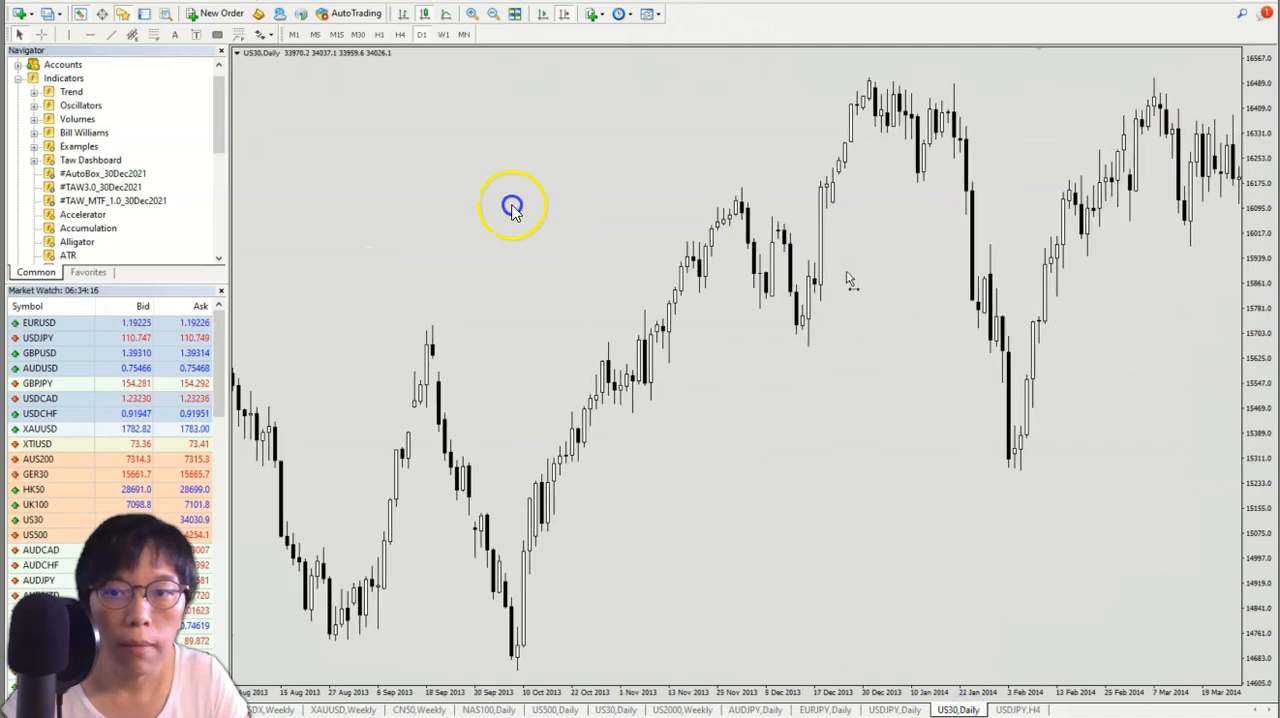
right_click(597, 121)
mouse_move(643, 249)
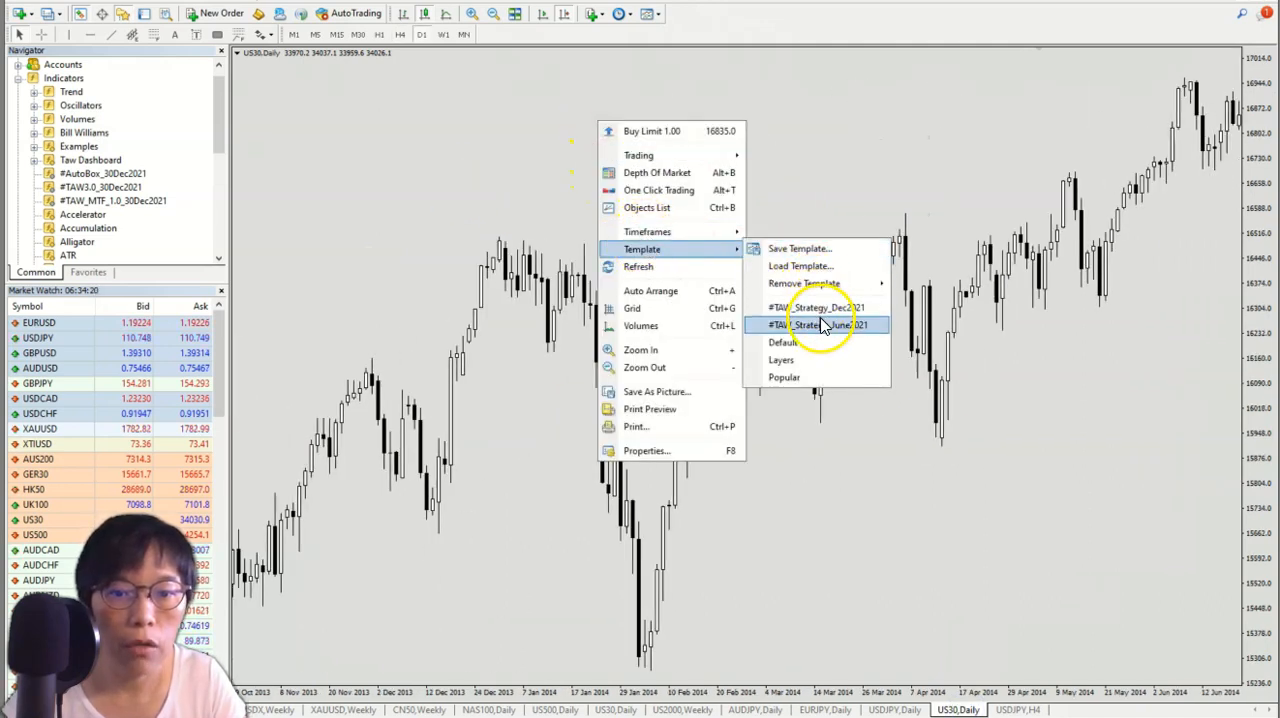
click(828, 308)
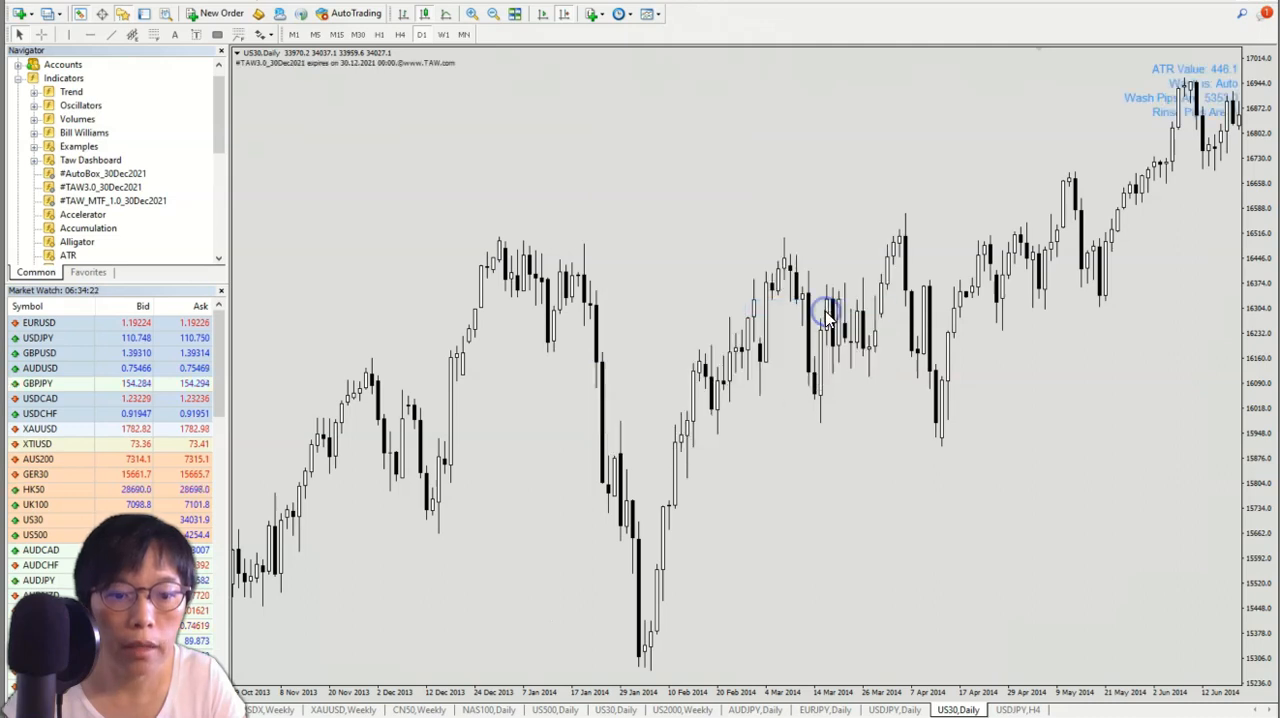
scroll(825, 318, down, 3)
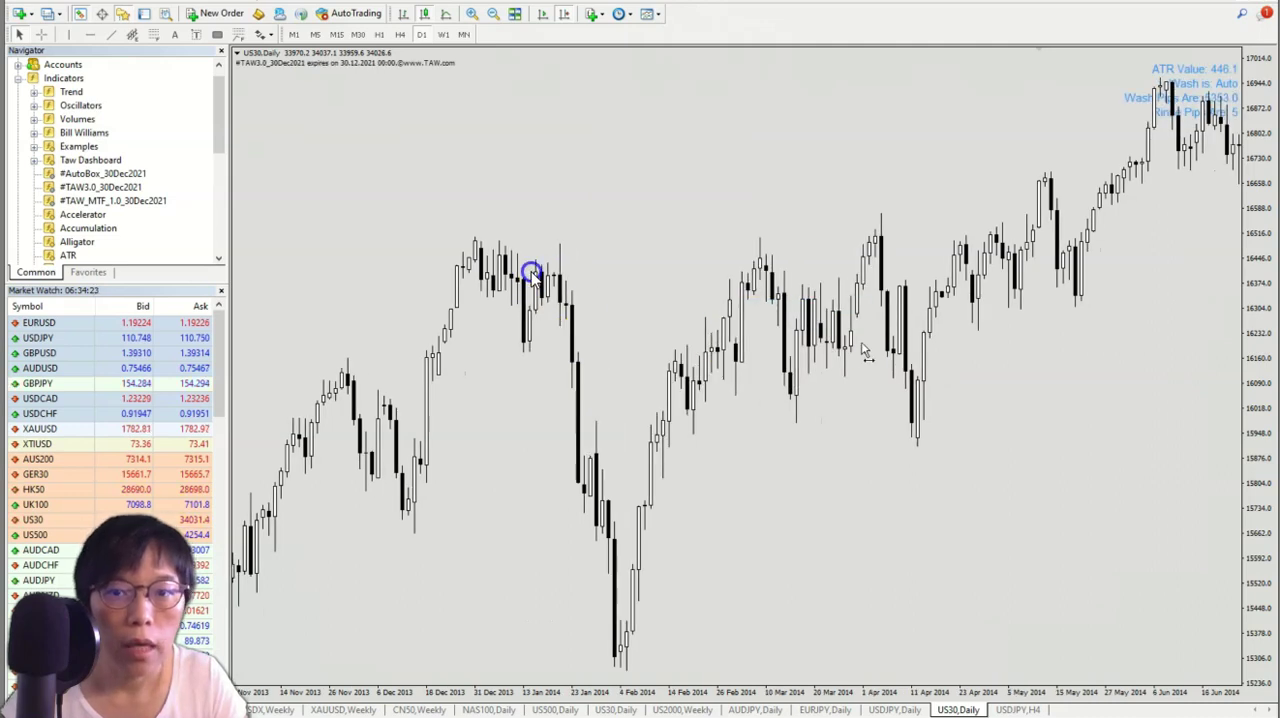
View the US30 chart on H4 at the most recent bars.
click(565, 14)
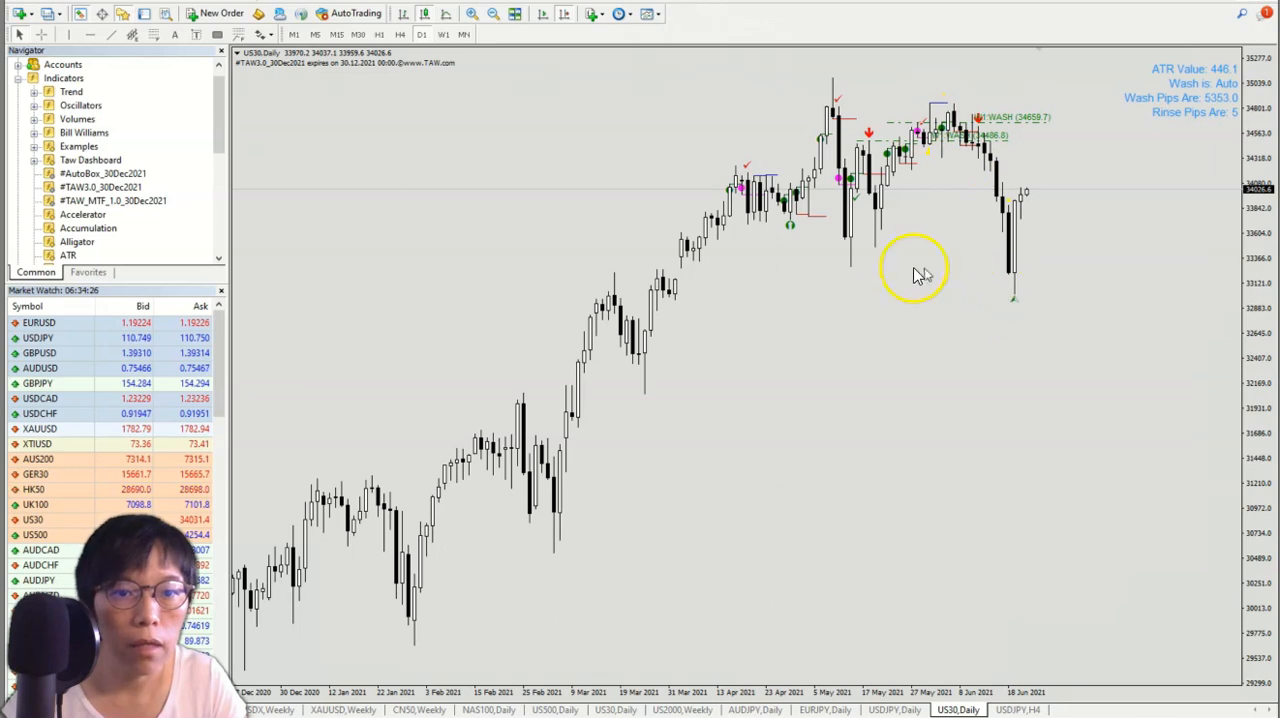
click(400, 34)
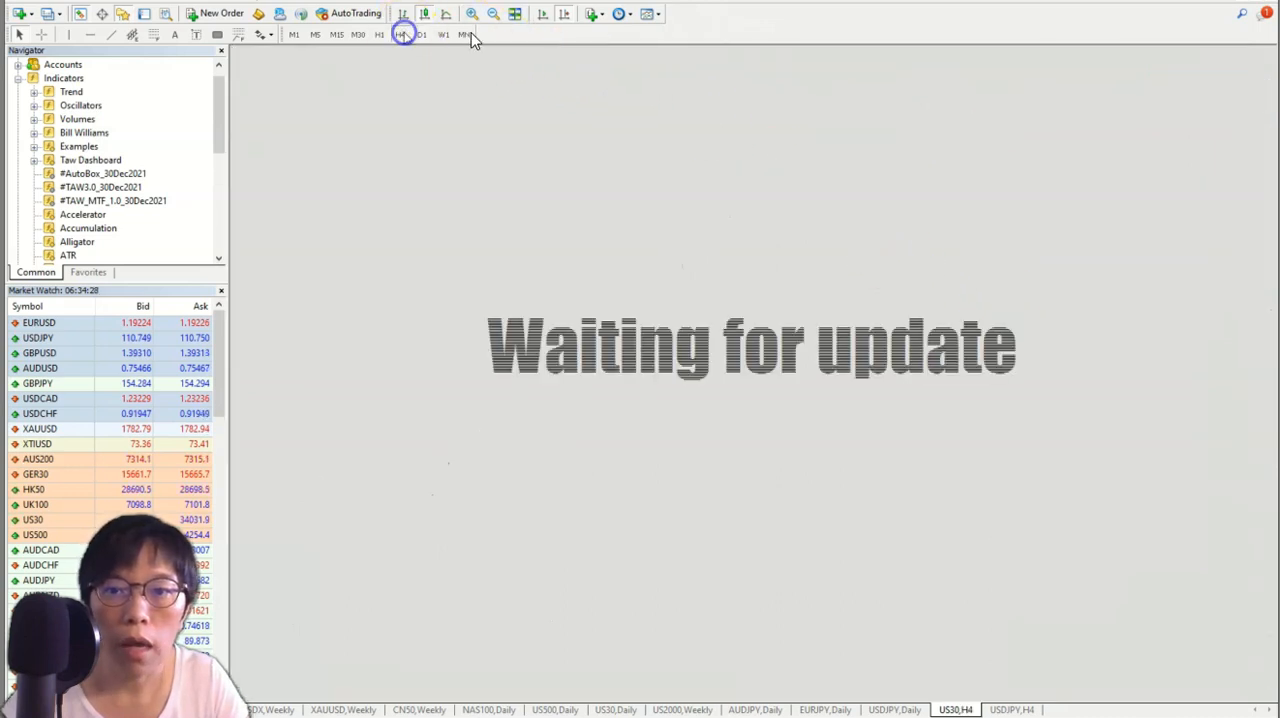
click(565, 14)
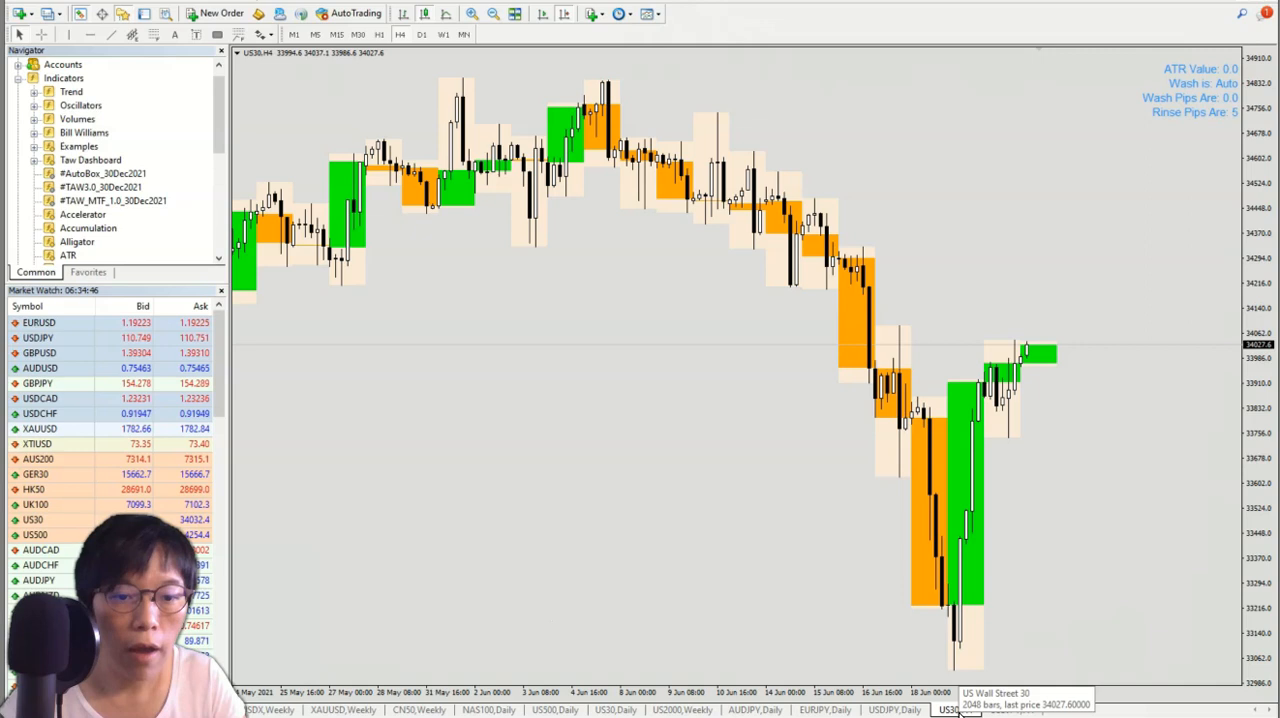
Drag #TAW_Dashboardv1_30Dec2021 from the Taw Dashboard group onto the USDJPY daily chart.
click(900, 710)
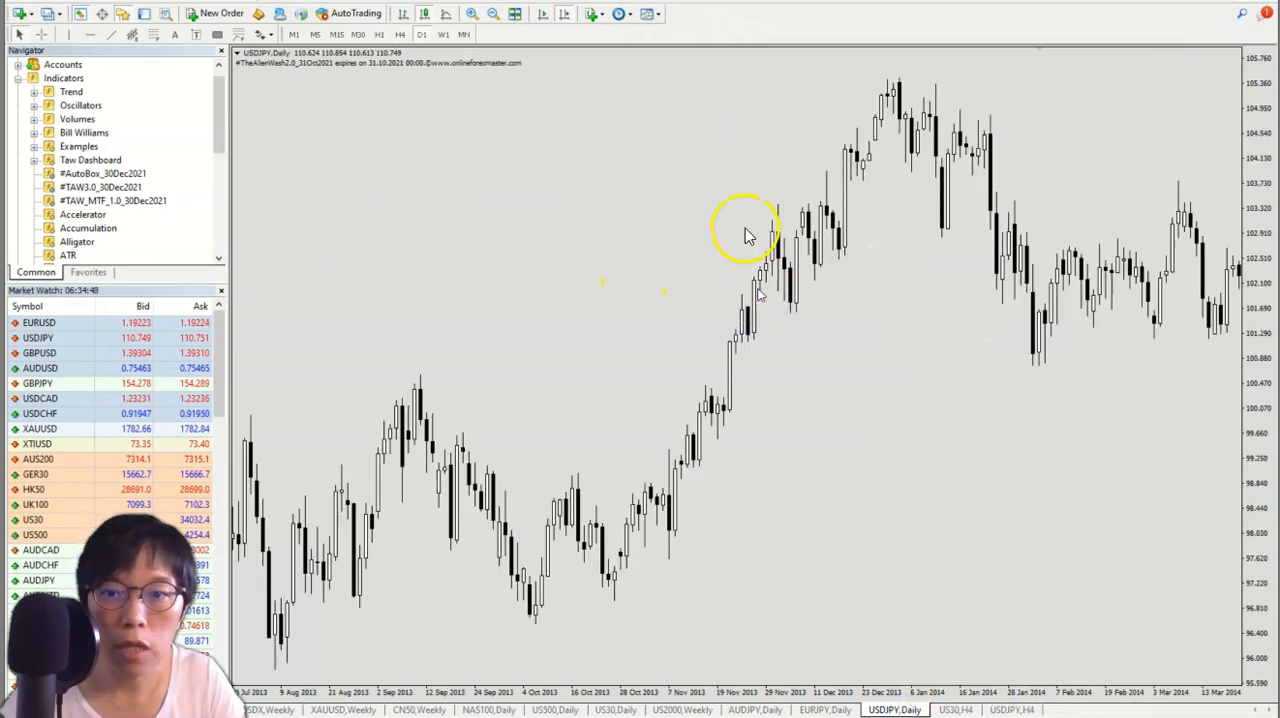
click(564, 13)
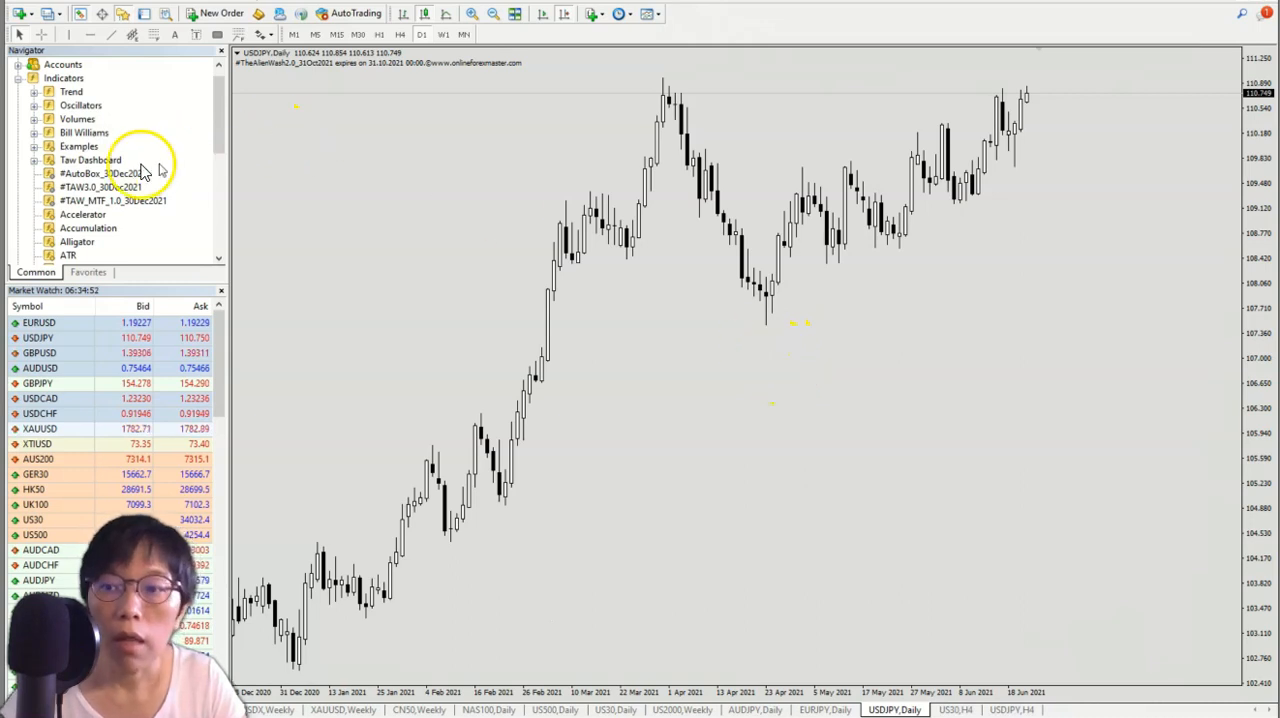
click(34, 160)
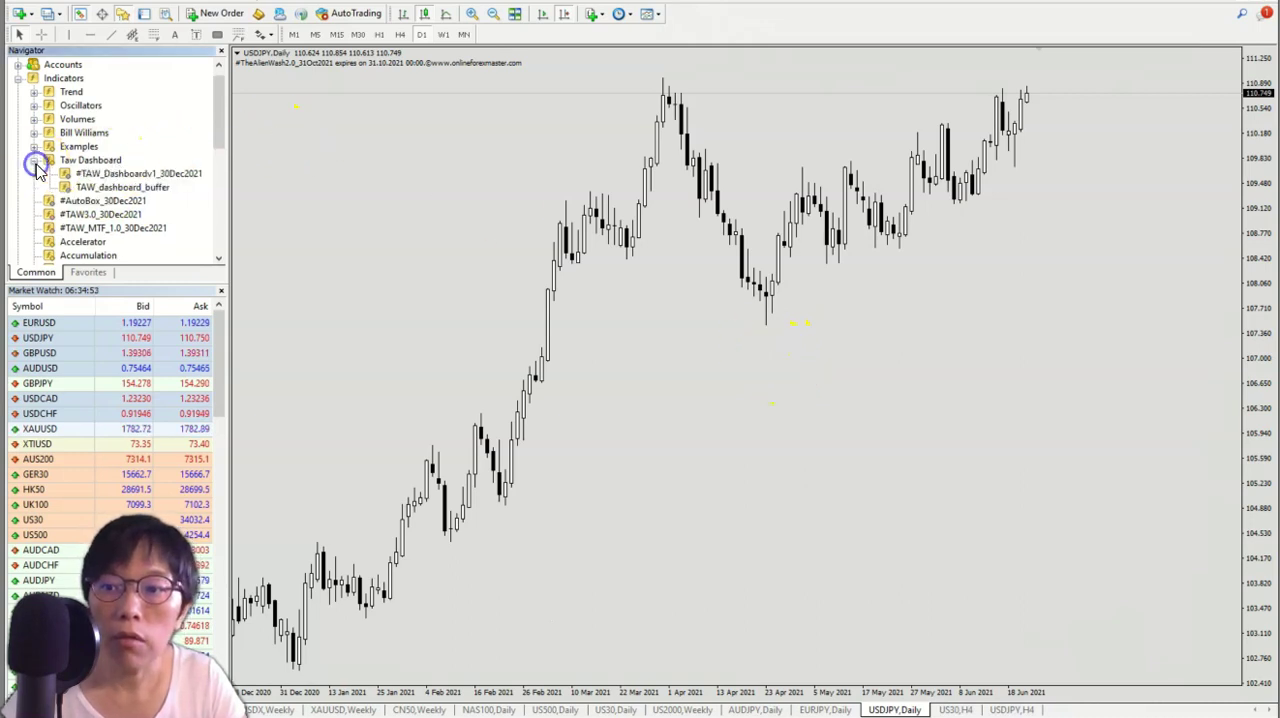
click(118, 176)
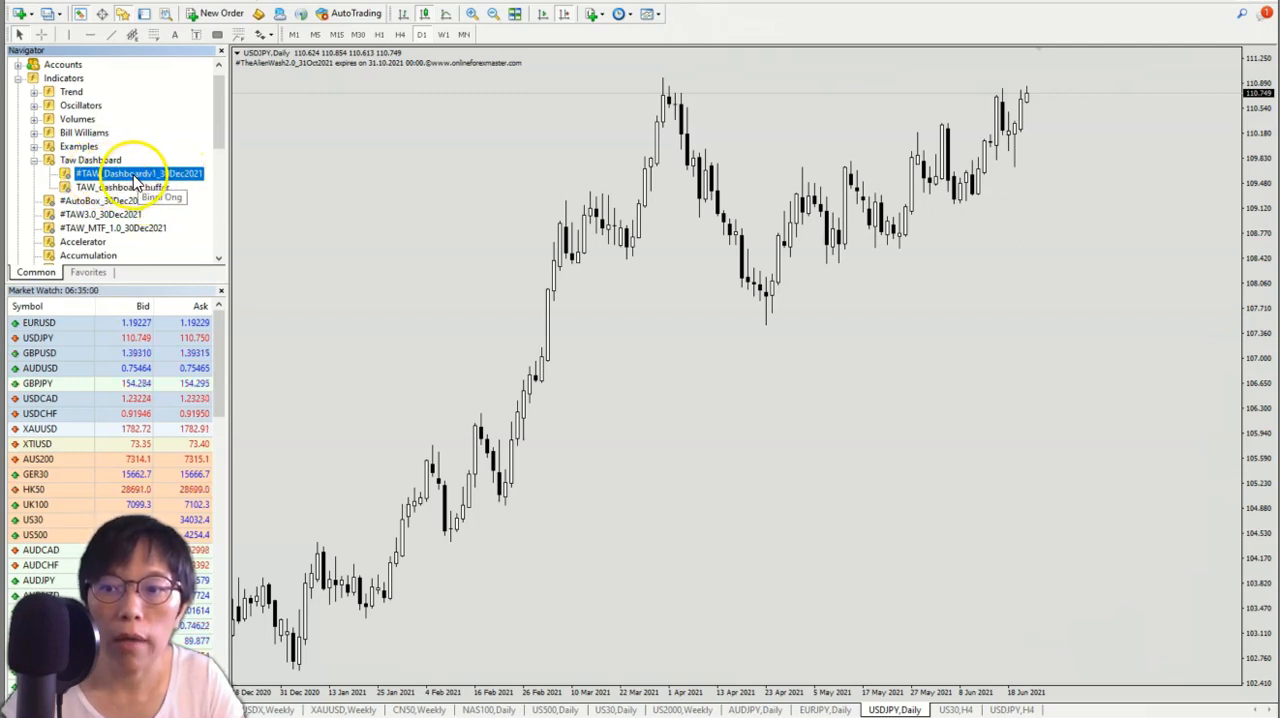
drag(140, 174, 630, 170)
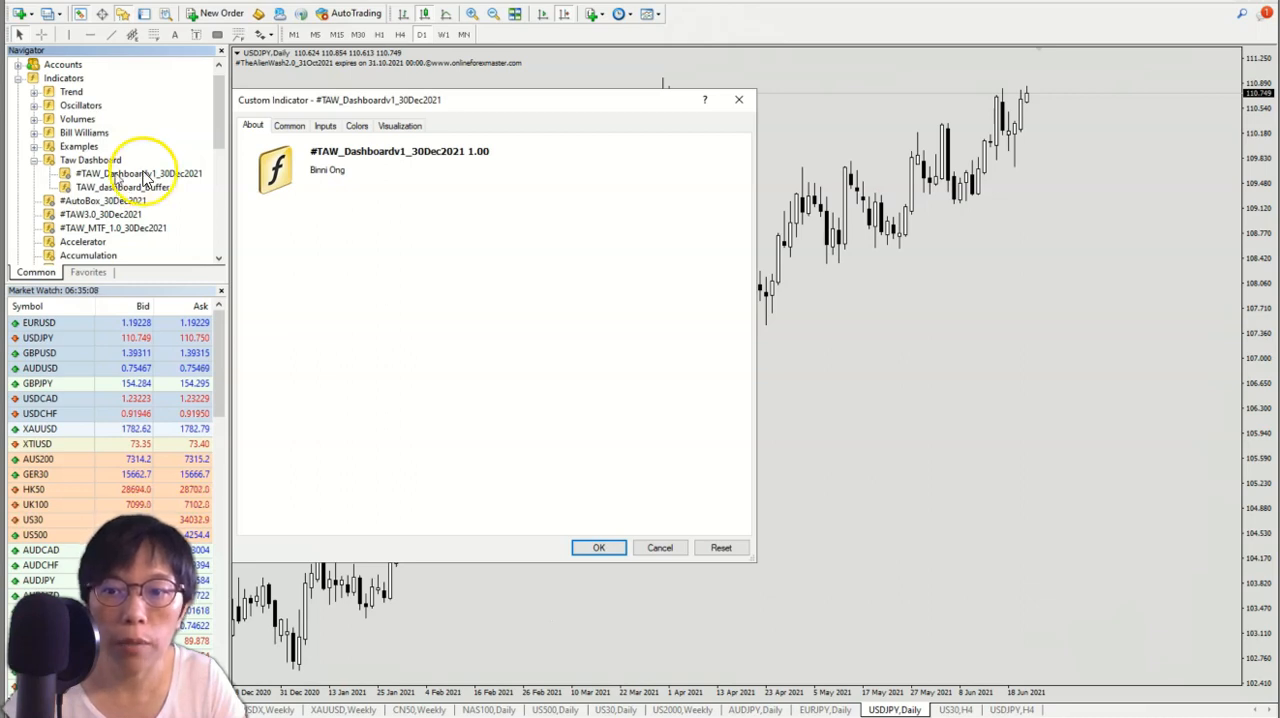
Review the dashboard's Inputs, widening the dialog to read Symbols to Display.
click(325, 126)
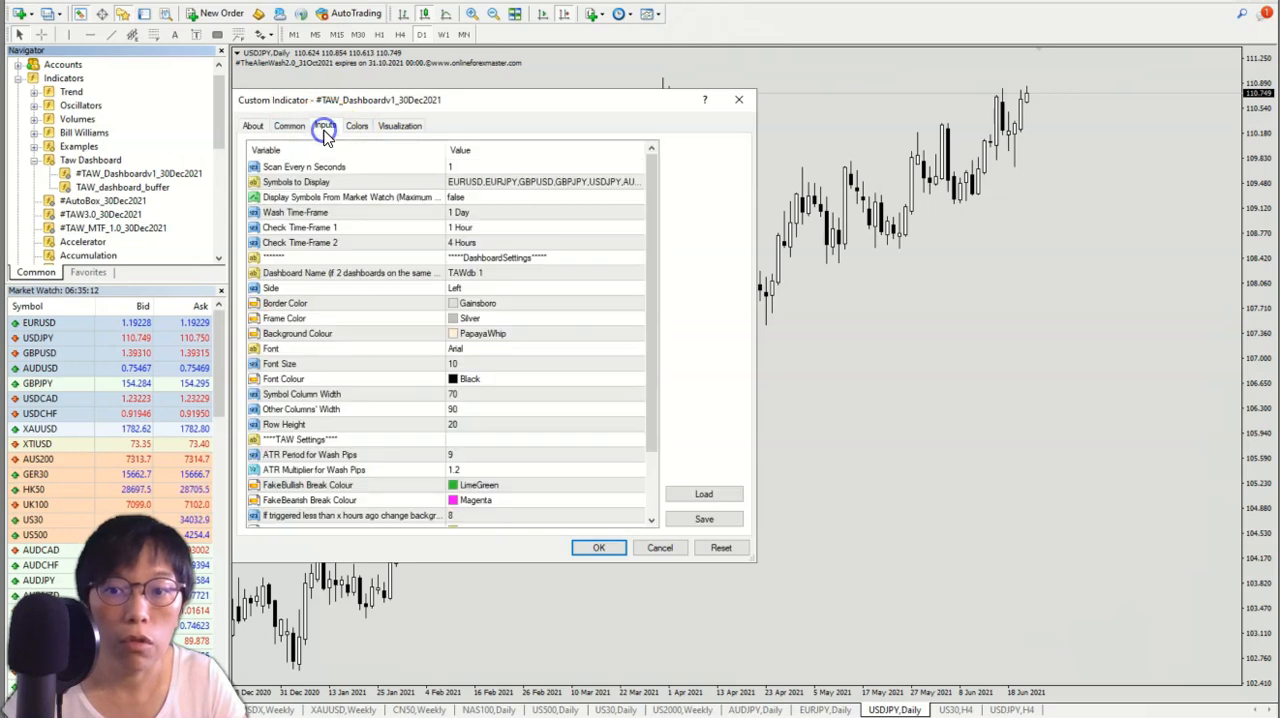
drag(759, 206, 1090, 206)
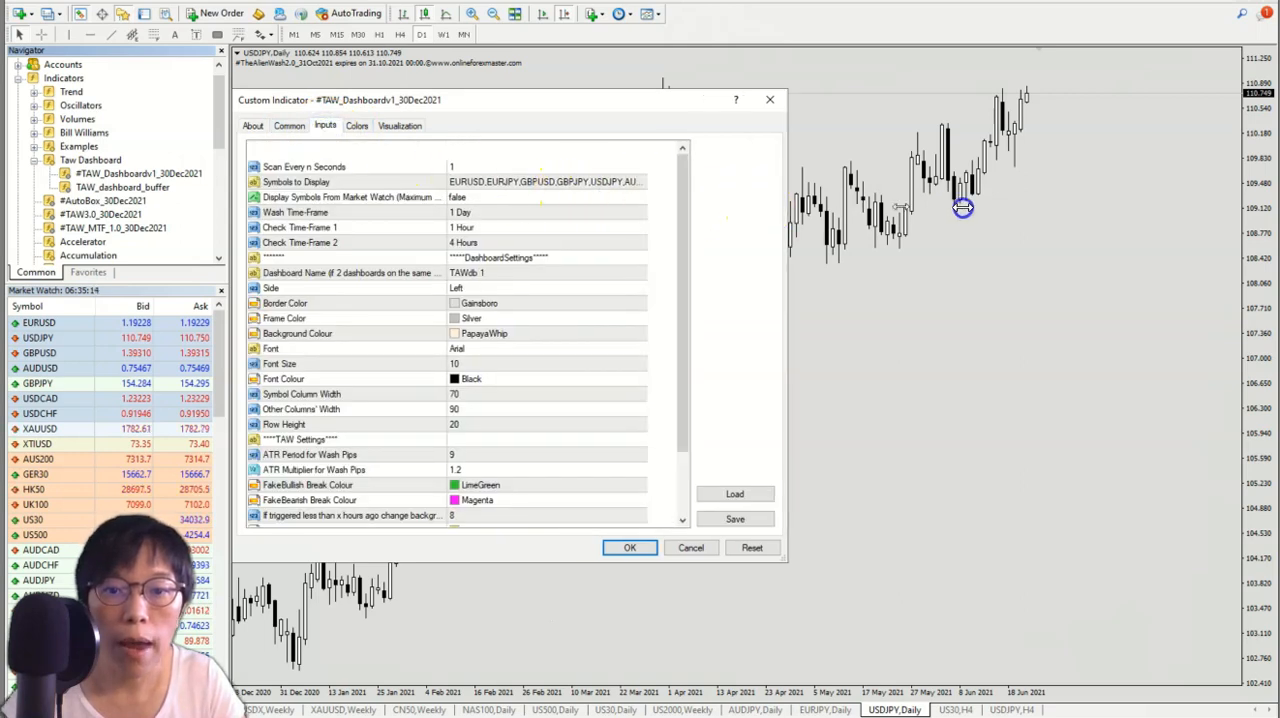
double_click(877, 183)
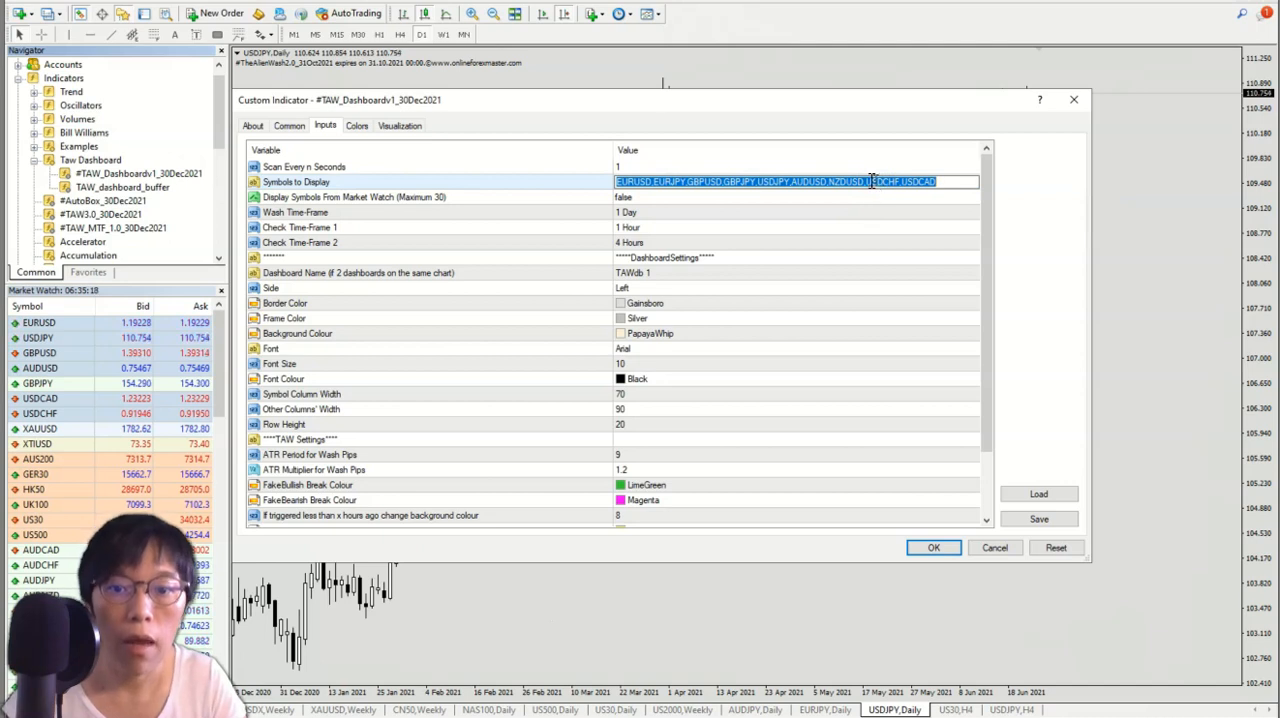
drag(988, 345, 998, 480)
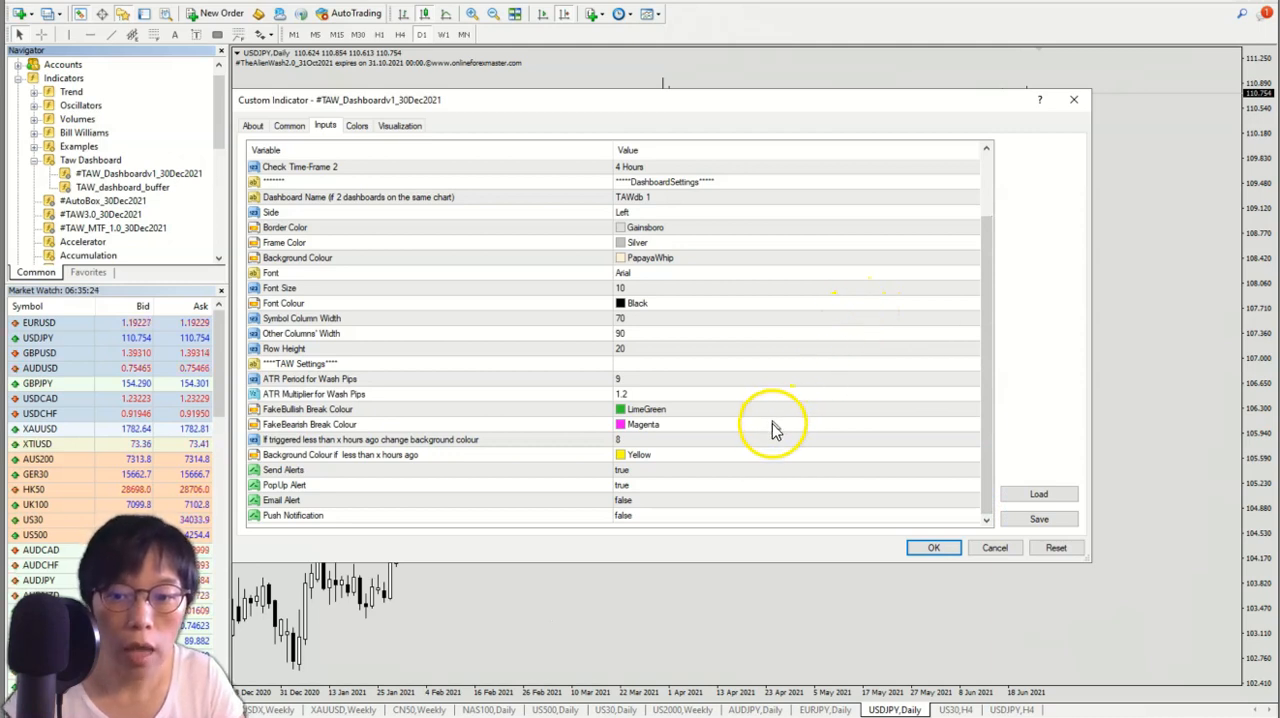
Toggle Send Alerts to false and back to true, then run the dashboard.
click(633, 470)
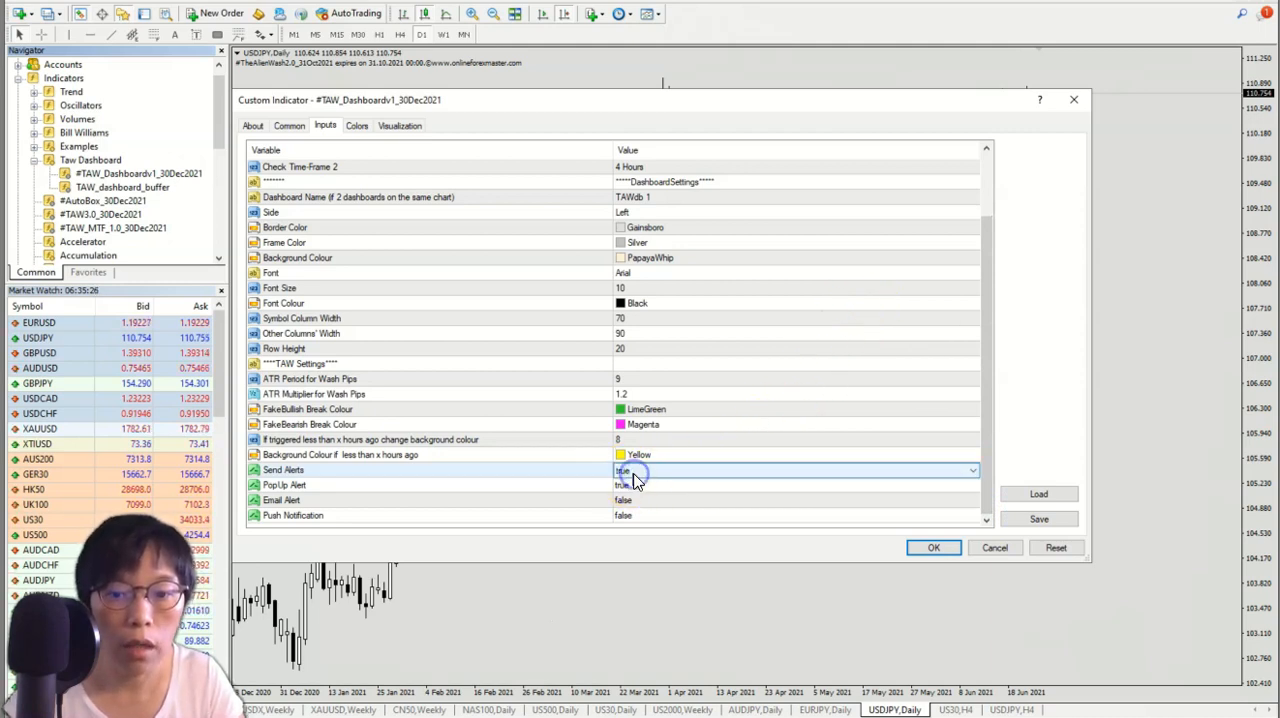
click(633, 470)
click(633, 487)
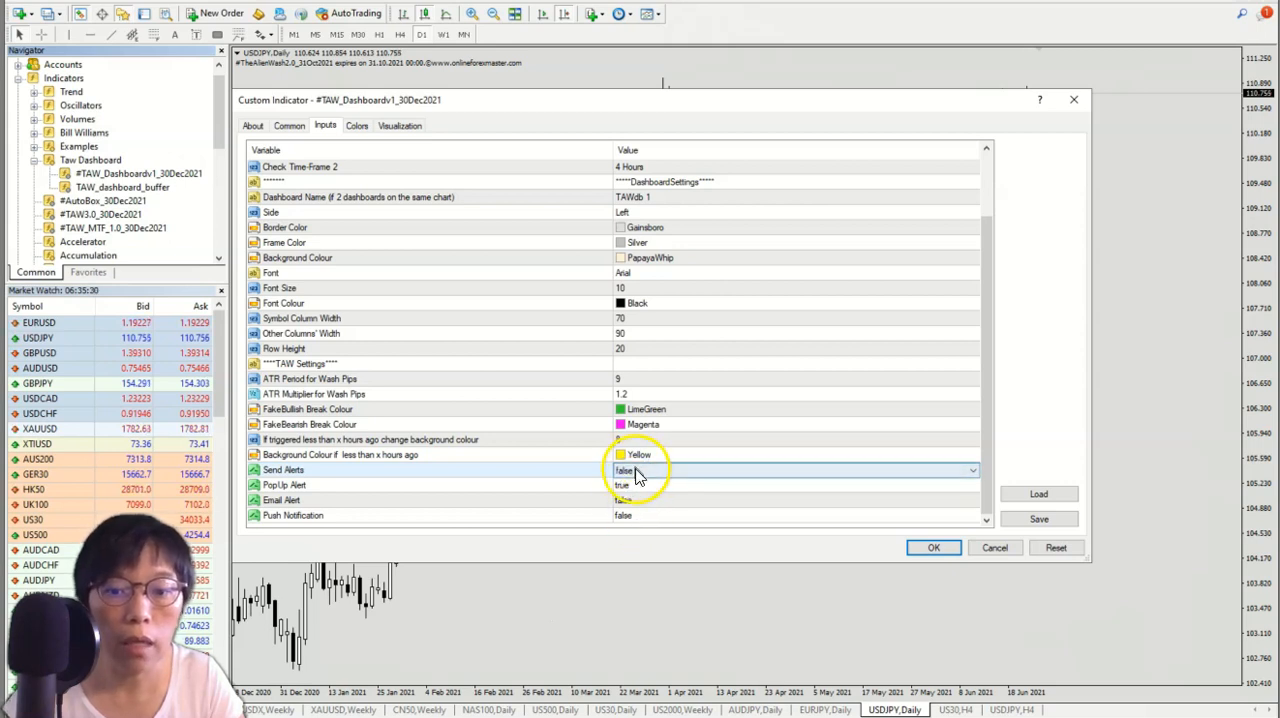
click(632, 472)
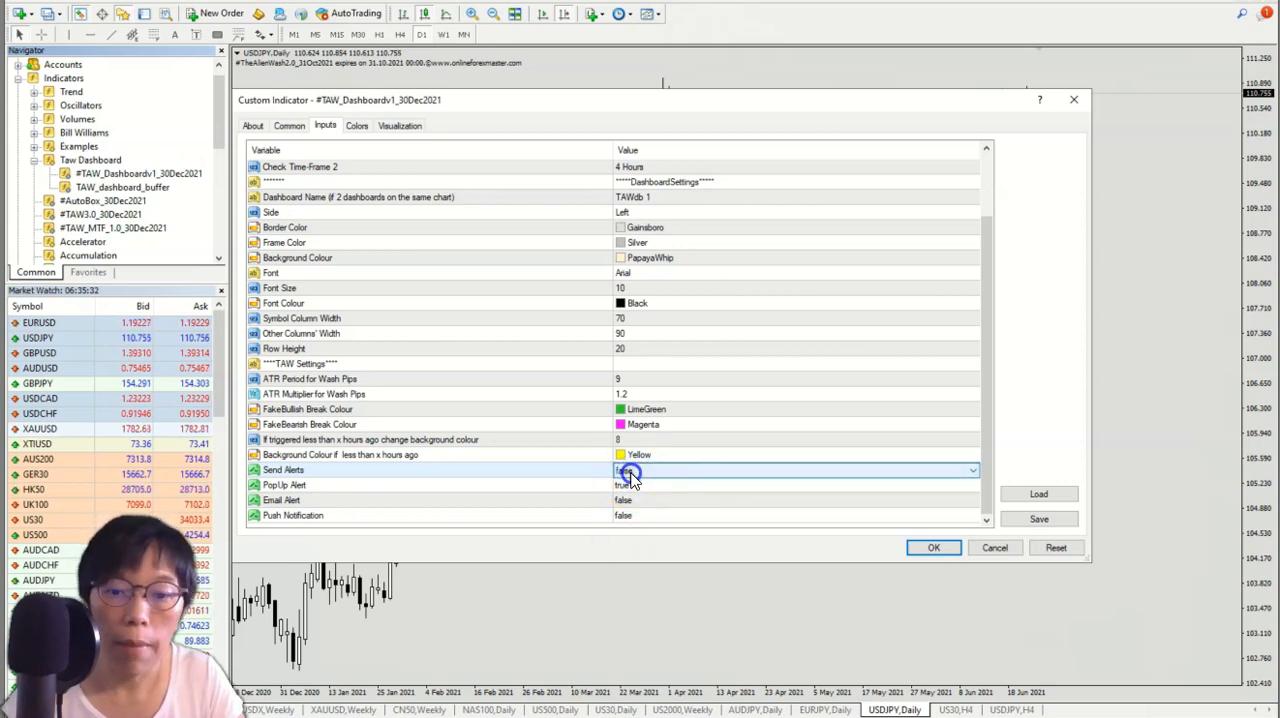
click(632, 480)
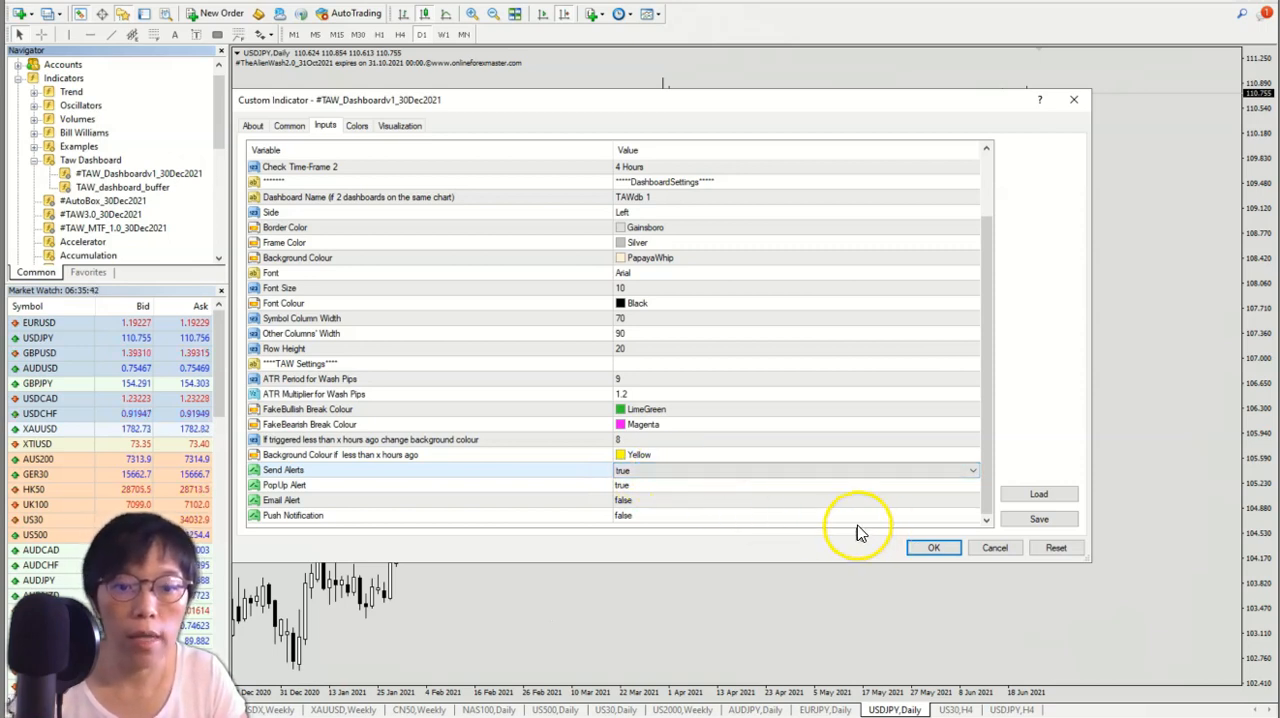
click(937, 551)
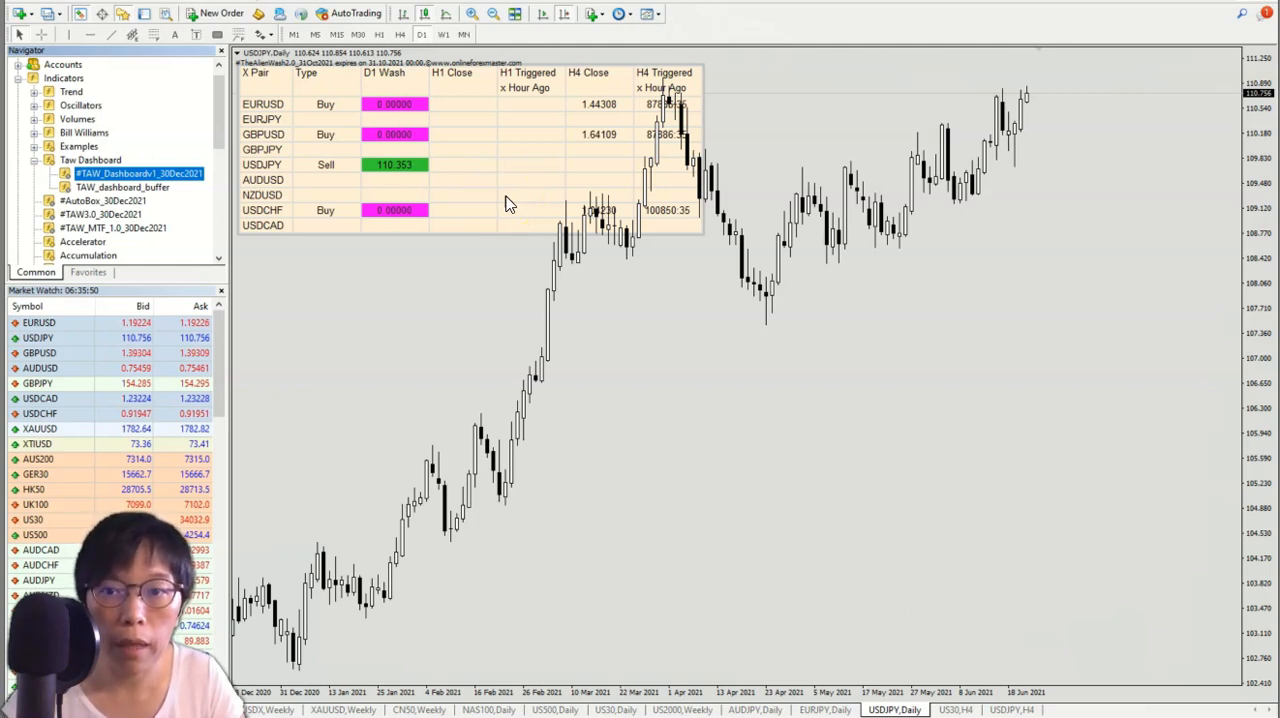
Flip the USDJPY chart to H4 bars briefly and return it to D1 daily.
click(400, 35)
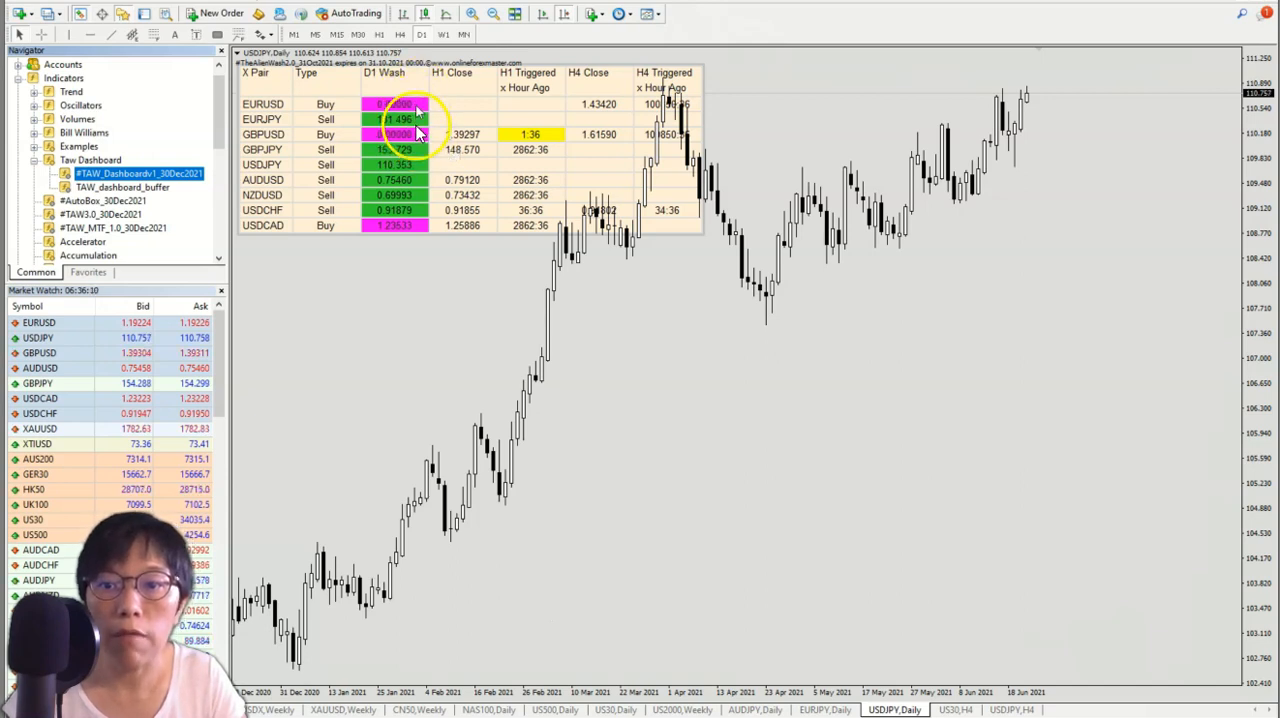
click(399, 35)
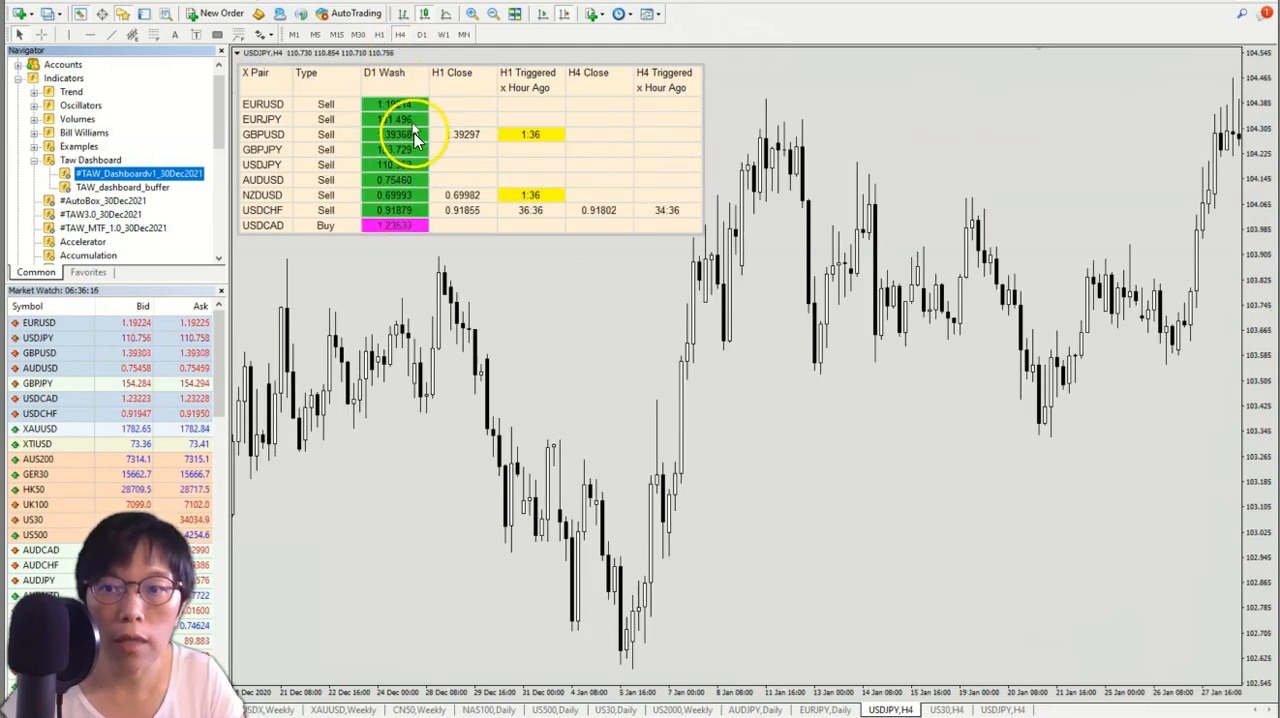
click(422, 38)
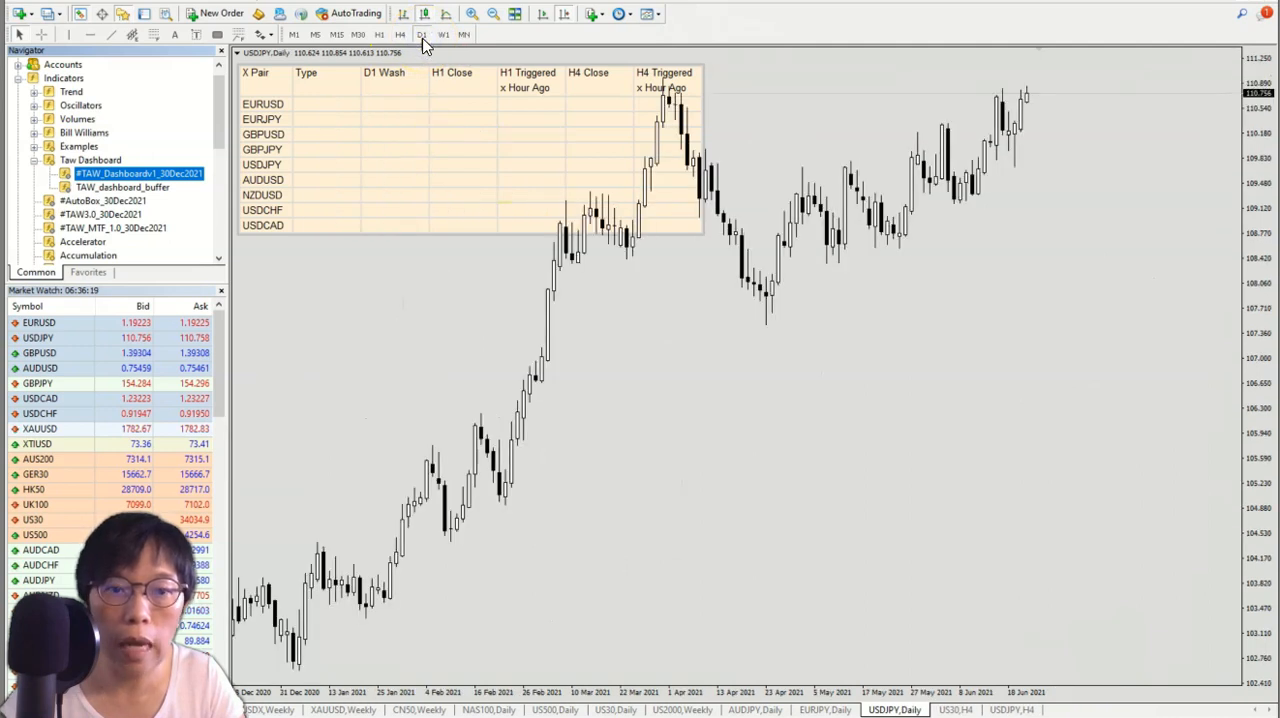